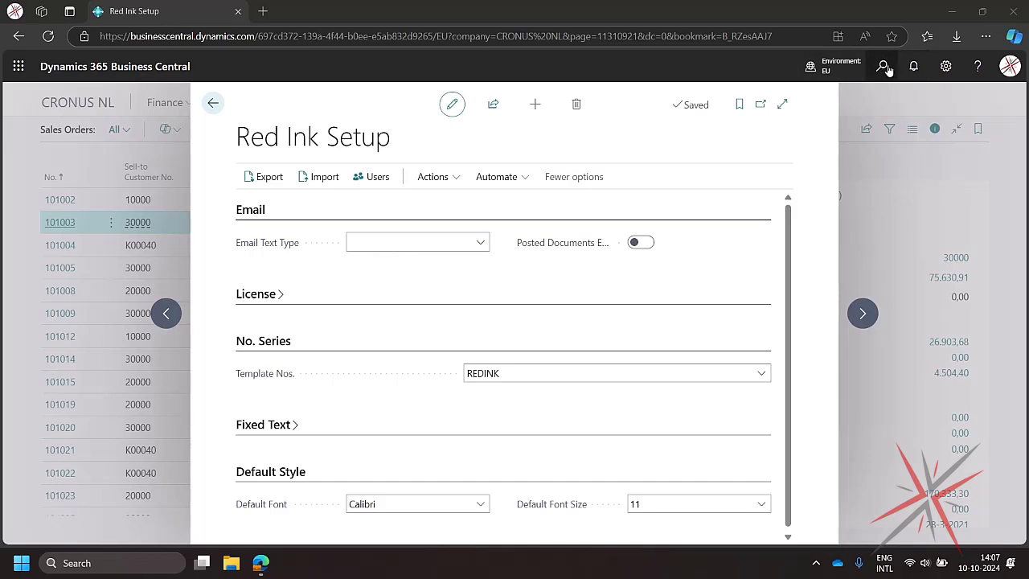
# - Search for and open the Red Ink Text Types page
pyautogui.click(882, 64)
pyautogui.write('red ink text')
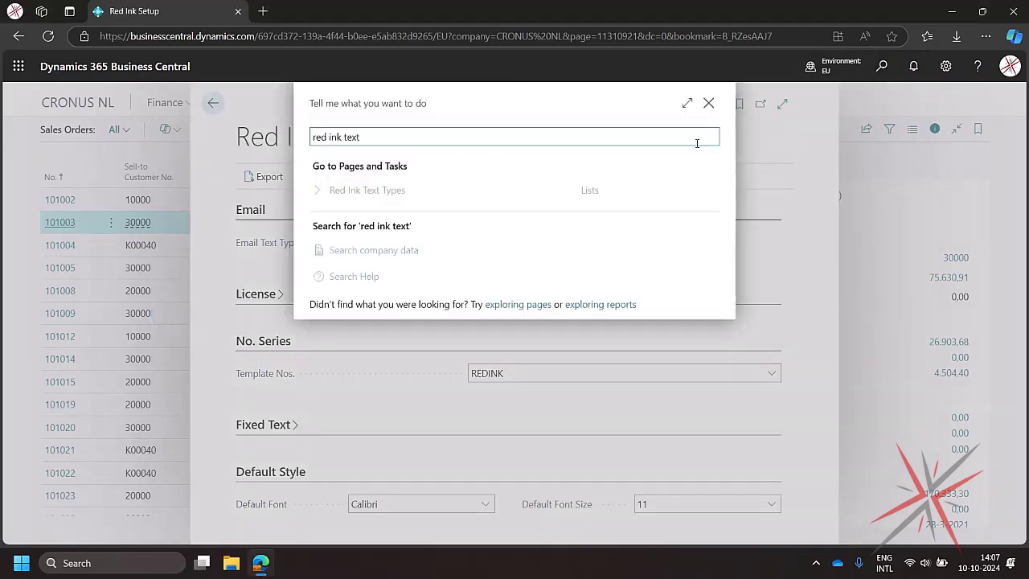
pyautogui.click(409, 194)
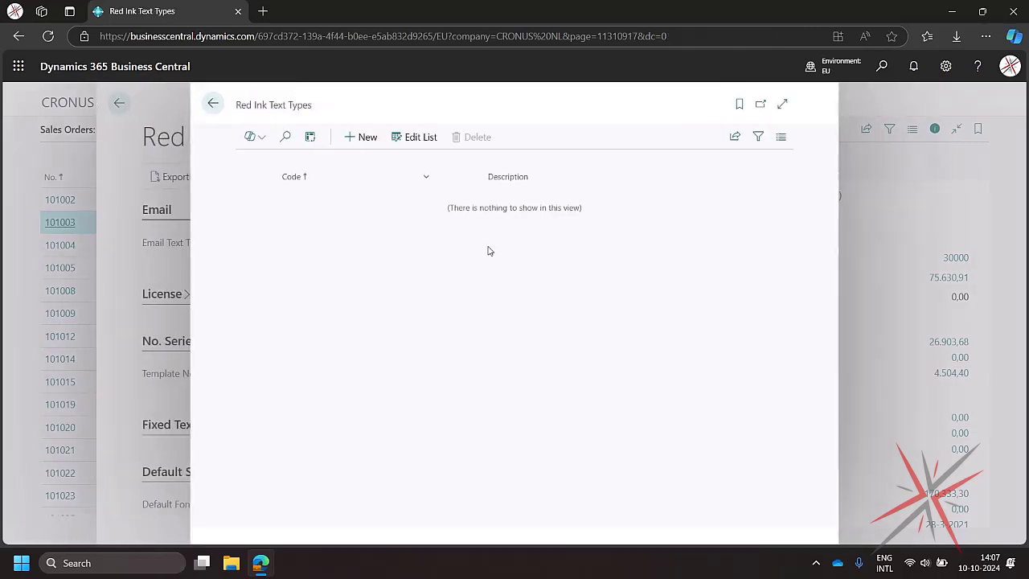
# - Add a new text type with code EMAIL and description Email
pyautogui.click(367, 138)
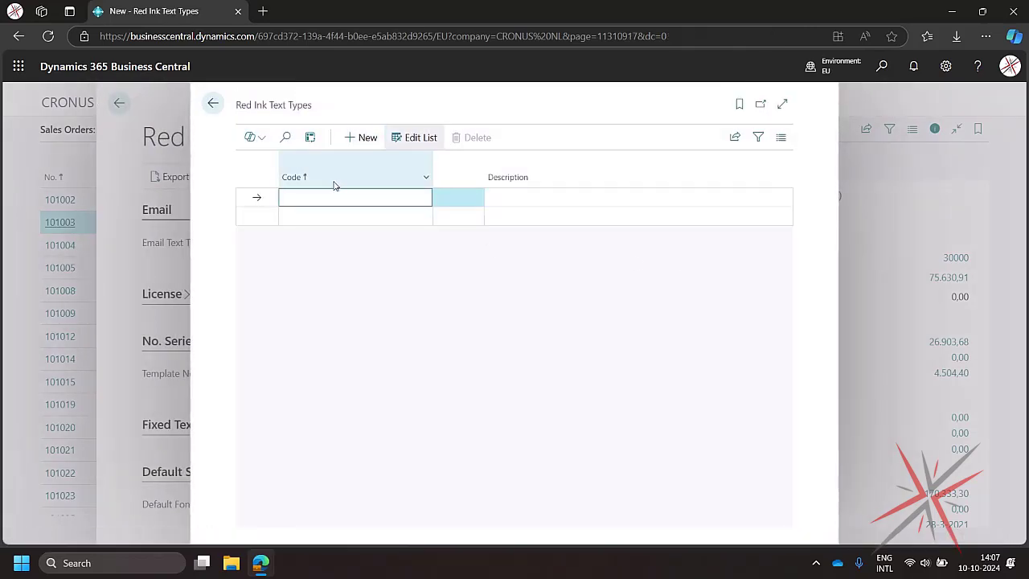
pyautogui.write('Email')
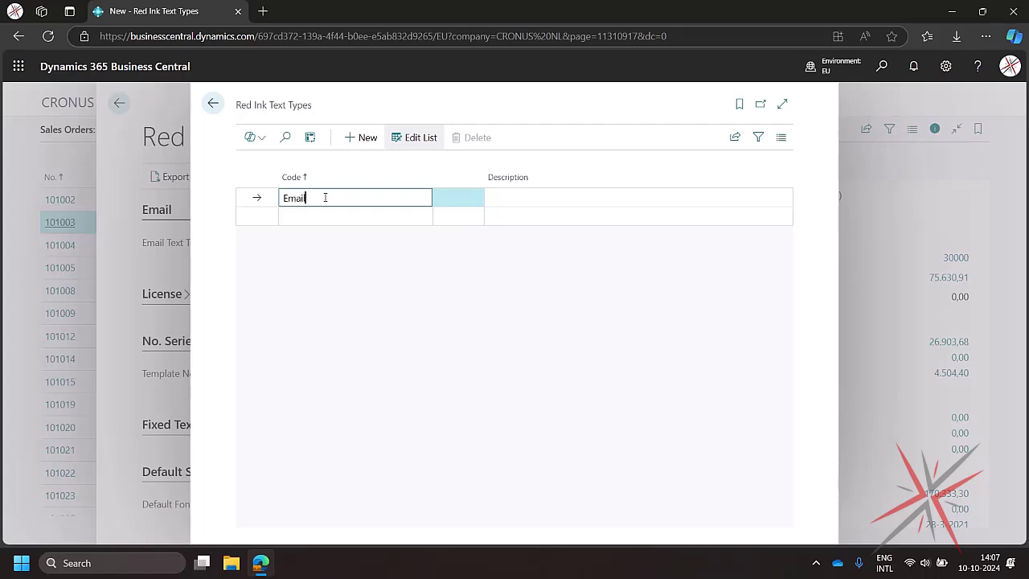
pyautogui.press('Tab')
pyautogui.write('Email')
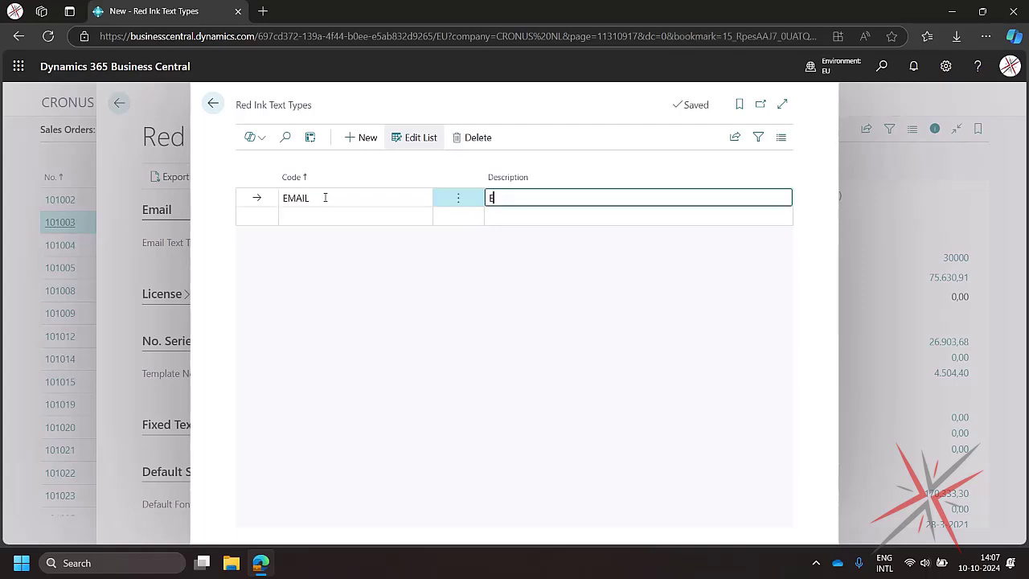
# - Return to Red Ink Setup and set the Email Text Type to EMAIL
pyautogui.click(213, 103)
pyautogui.click(479, 244)
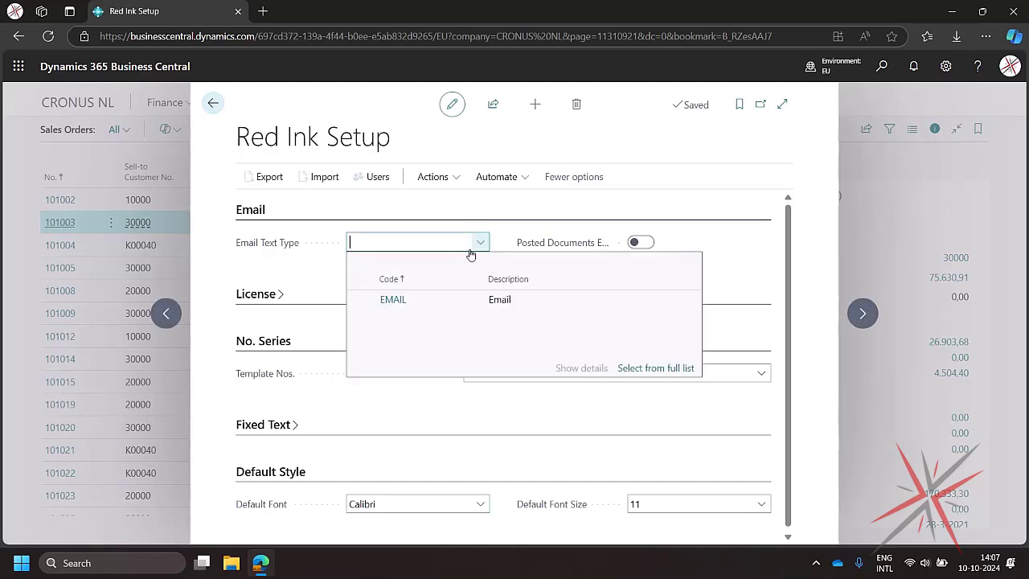
pyautogui.click(392, 300)
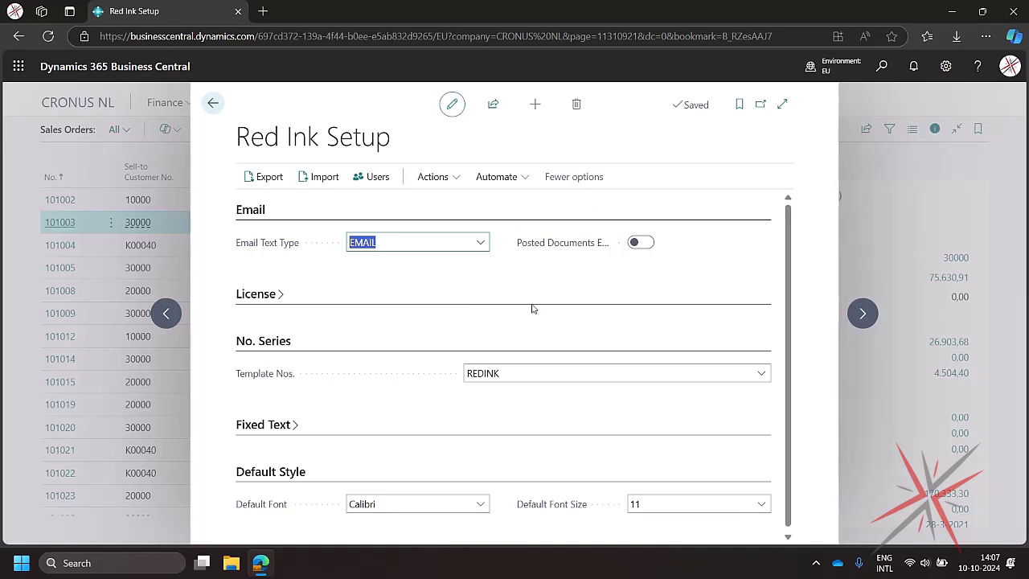
# - Search for and open the Red Ink Templates page
pyautogui.click(883, 68)
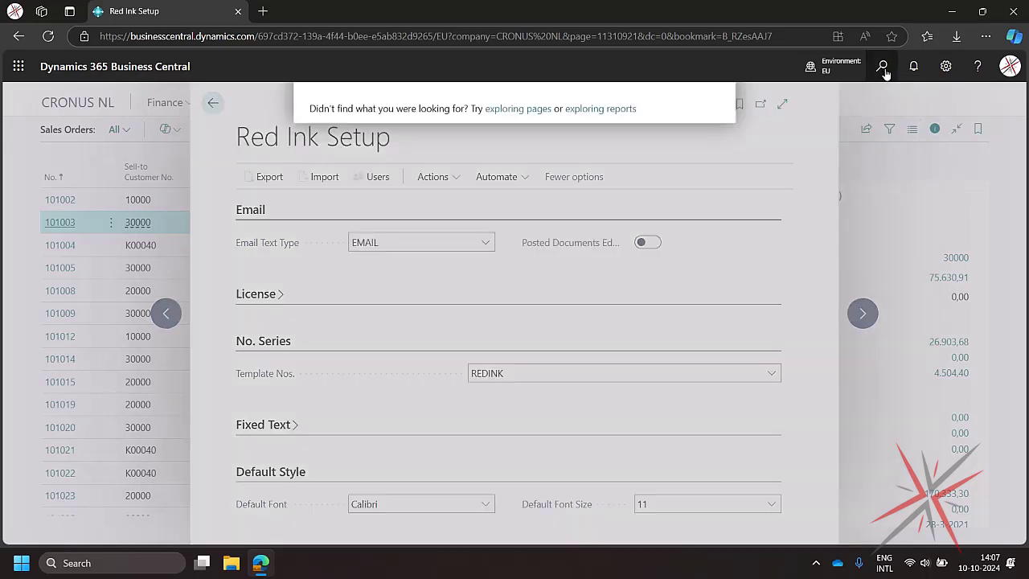
pyautogui.write('Red')
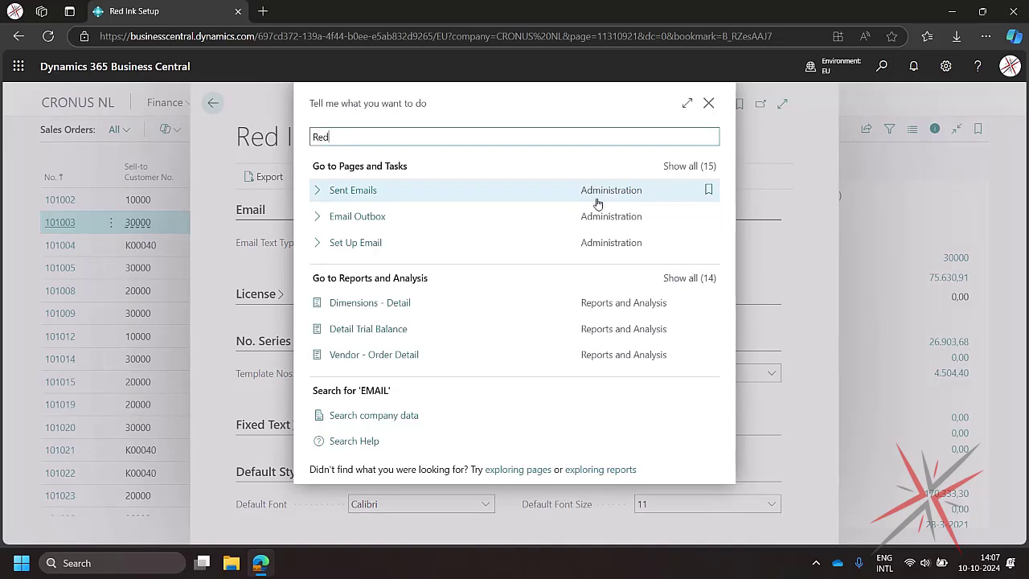
pyautogui.write(' ink temp')
pyautogui.click(453, 195)
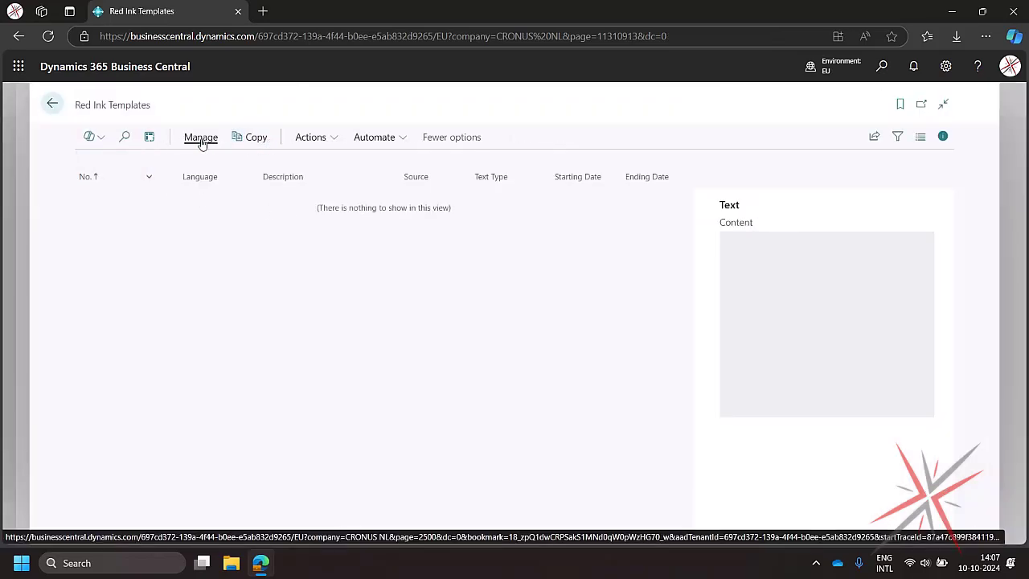
# - Create a new Red Ink template
pyautogui.click(204, 141)
pyautogui.click(311, 141)
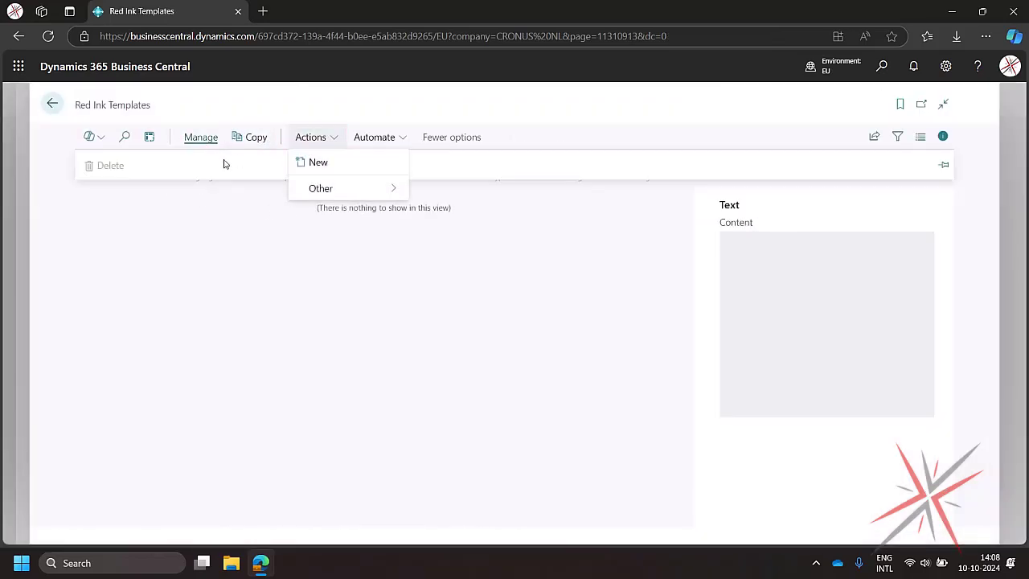
pyautogui.click(323, 165)
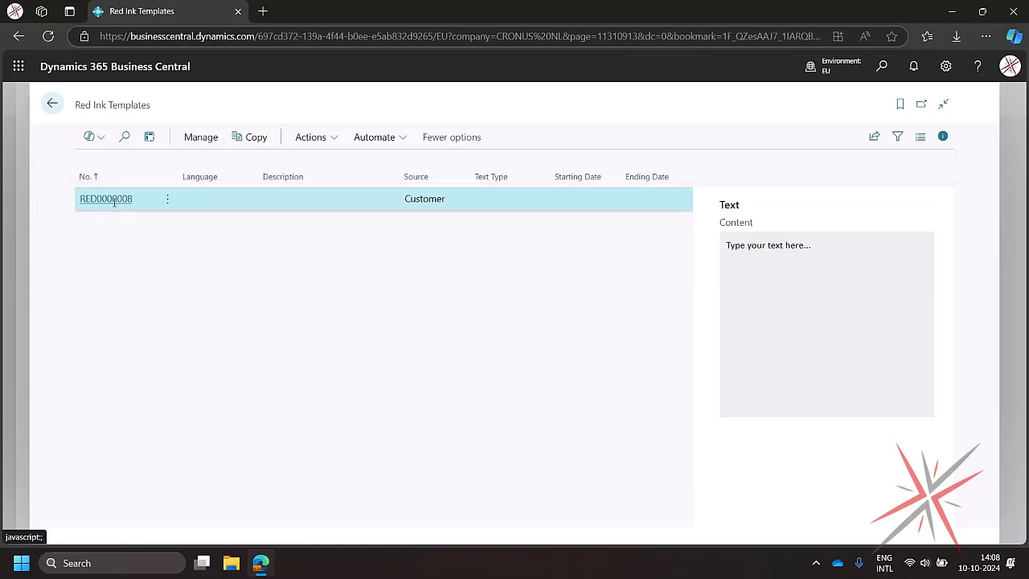
# - Set the template's source to Sales Order and its text type to EMAIL
pyautogui.click(487, 283)
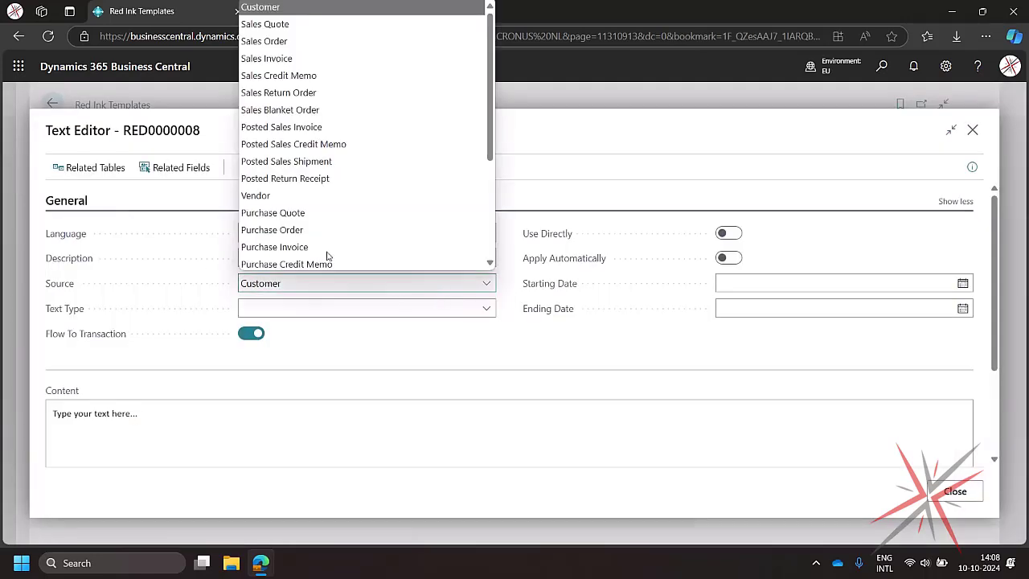
pyautogui.click(315, 40)
pyautogui.click(484, 309)
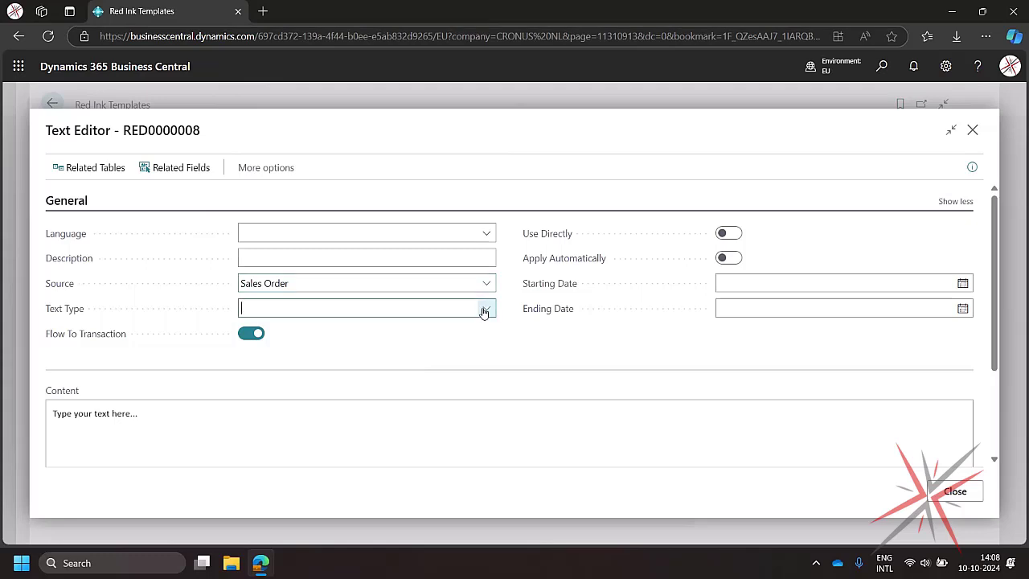
pyautogui.click(304, 367)
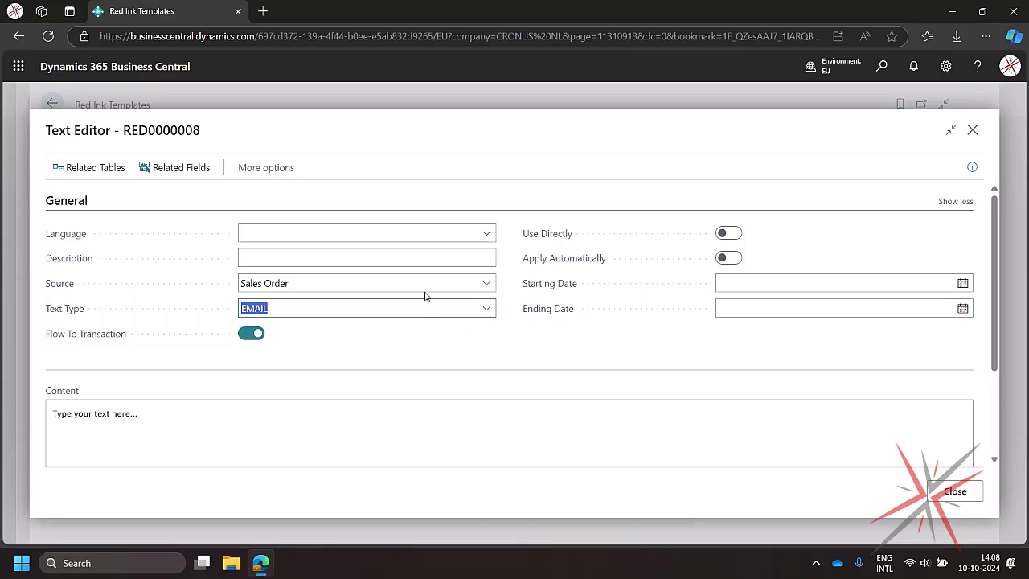
# - Enter SalesOrderEmail as the template description and turn on Use Directly
pyautogui.click(303, 255)
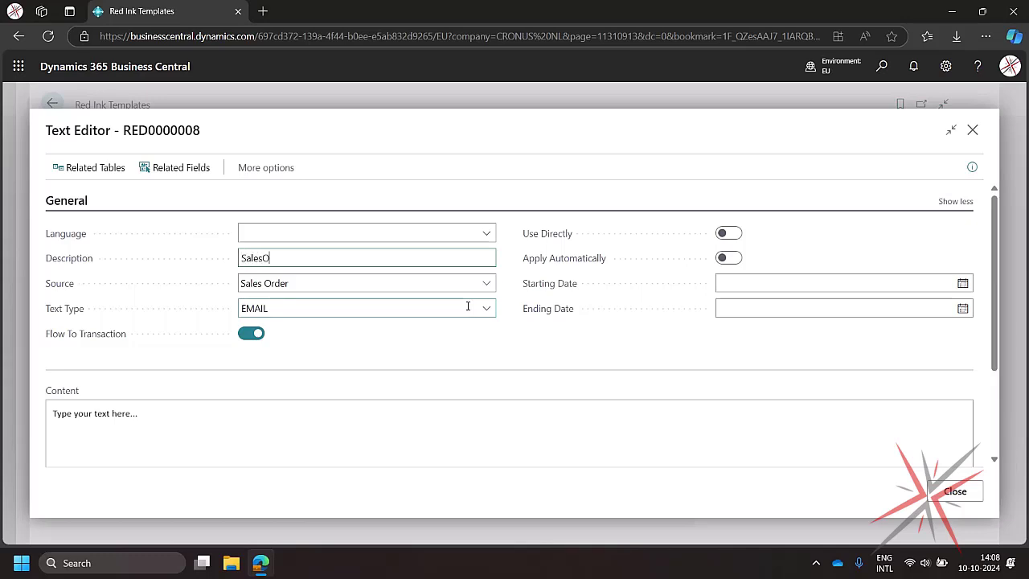
pyautogui.write('SalesOrderEmail')
pyautogui.click(728, 234)
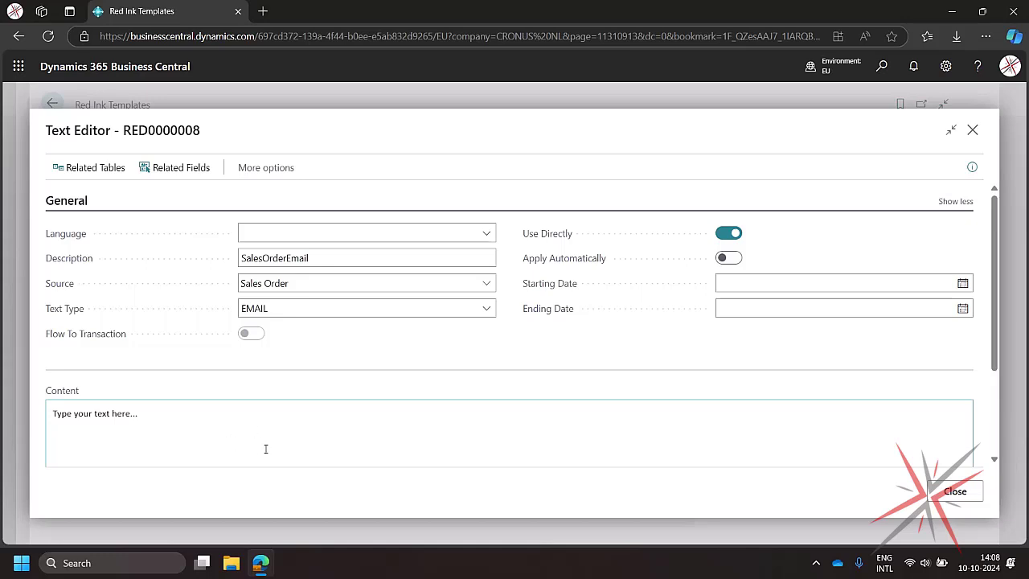
pyautogui.click(243, 421)
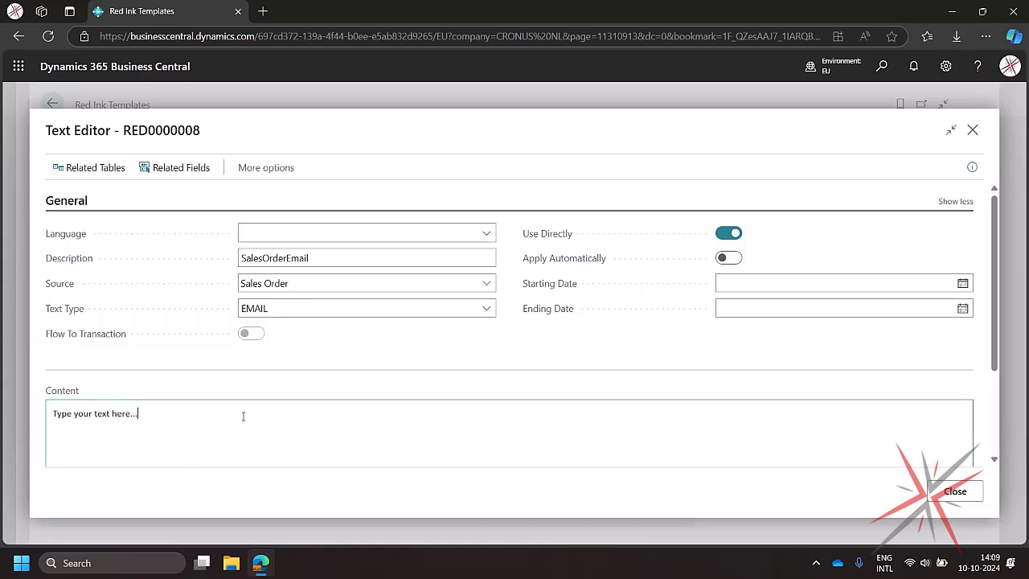
pyautogui.hotkey('ctrl', 'a')
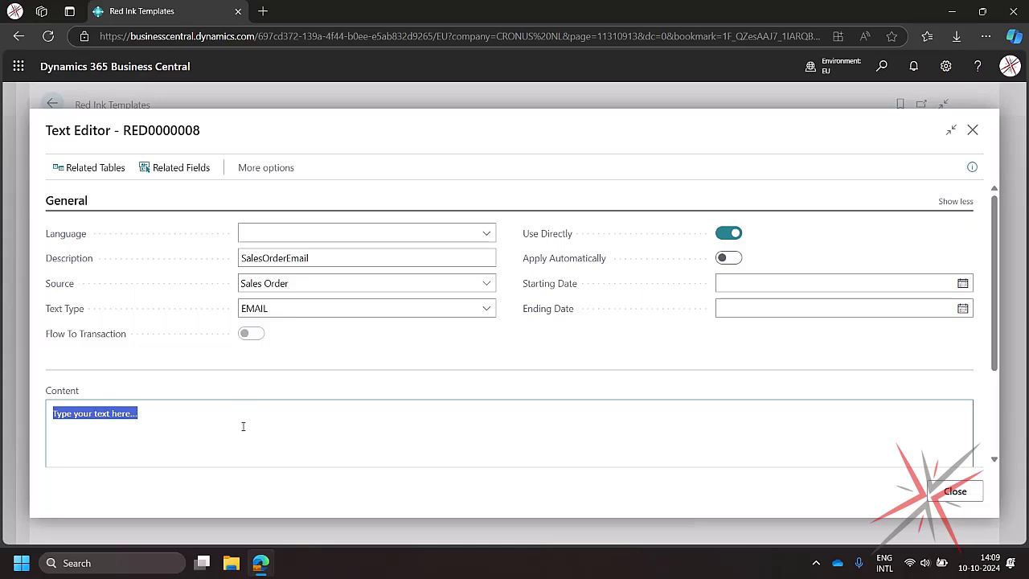
pyautogui.click(248, 431)
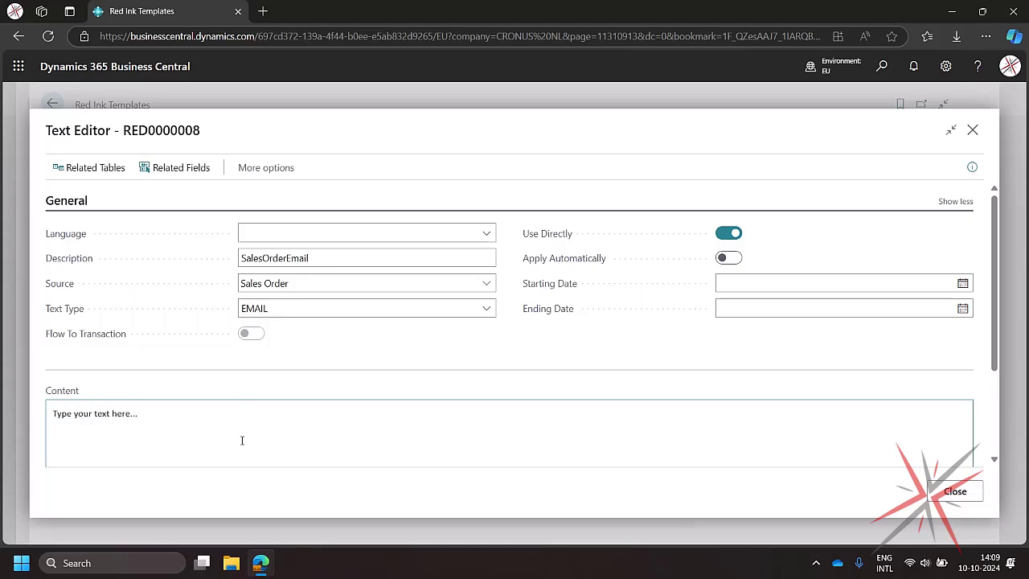
# - Open the template's related fields and add a Value field from Base Table using field 1, Document Type
pyautogui.click(186, 172)
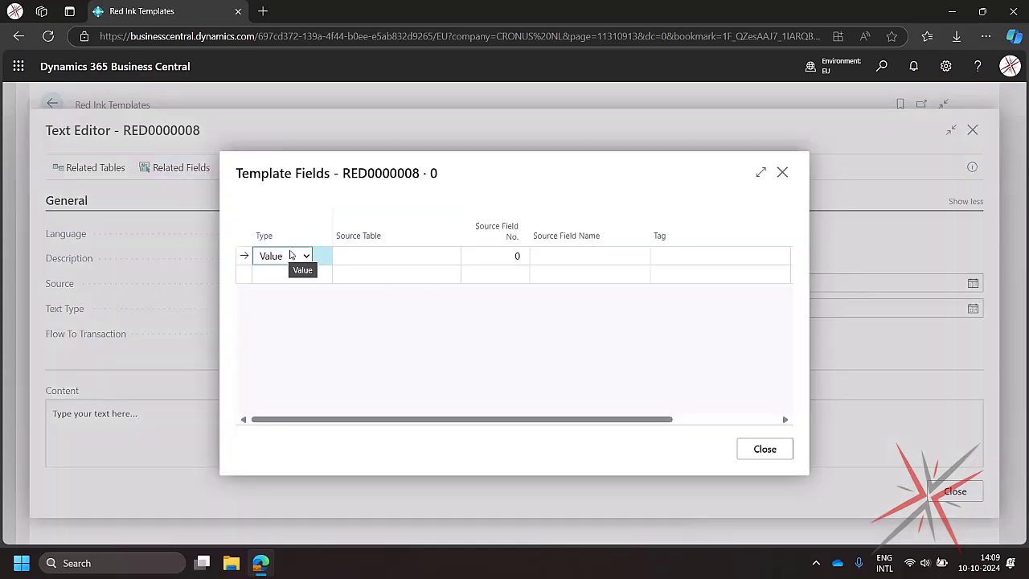
pyautogui.click(291, 255)
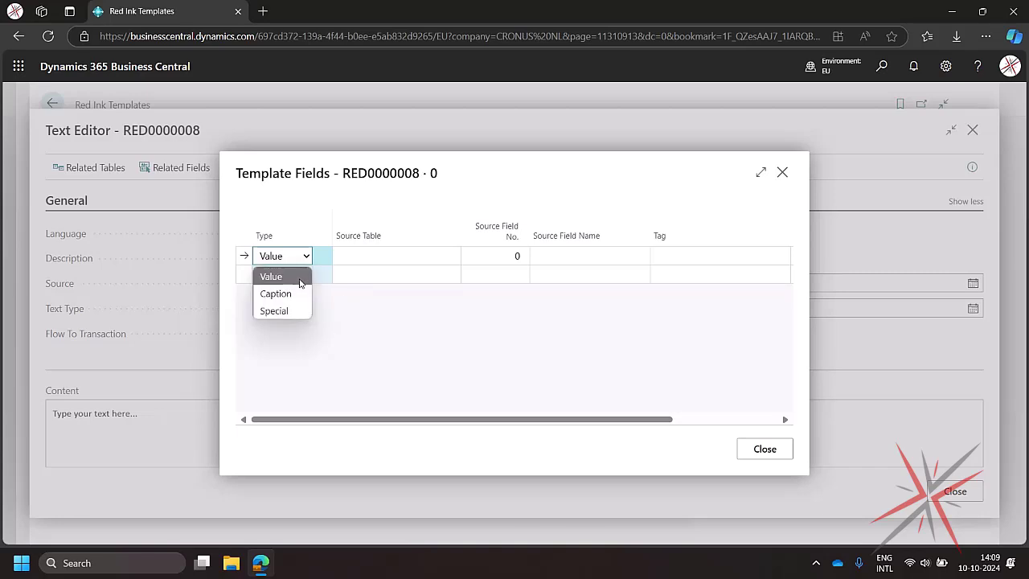
pyautogui.click(298, 279)
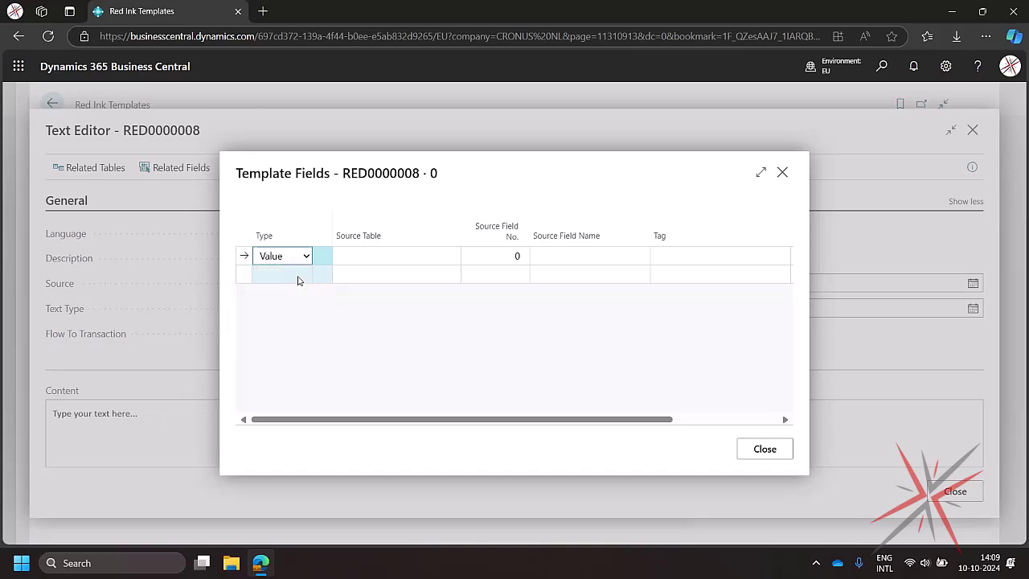
pyautogui.click(441, 262)
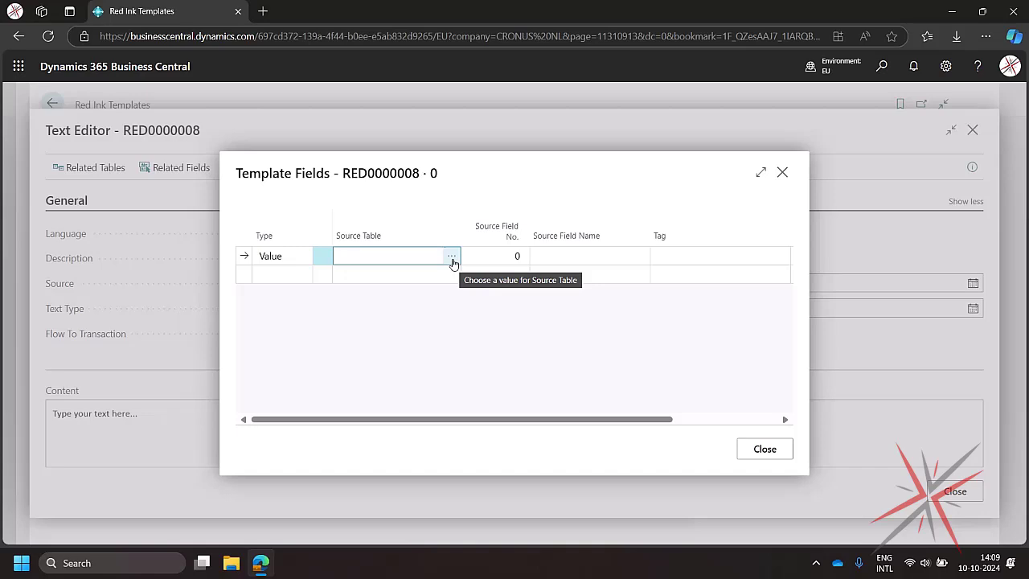
pyautogui.click(452, 257)
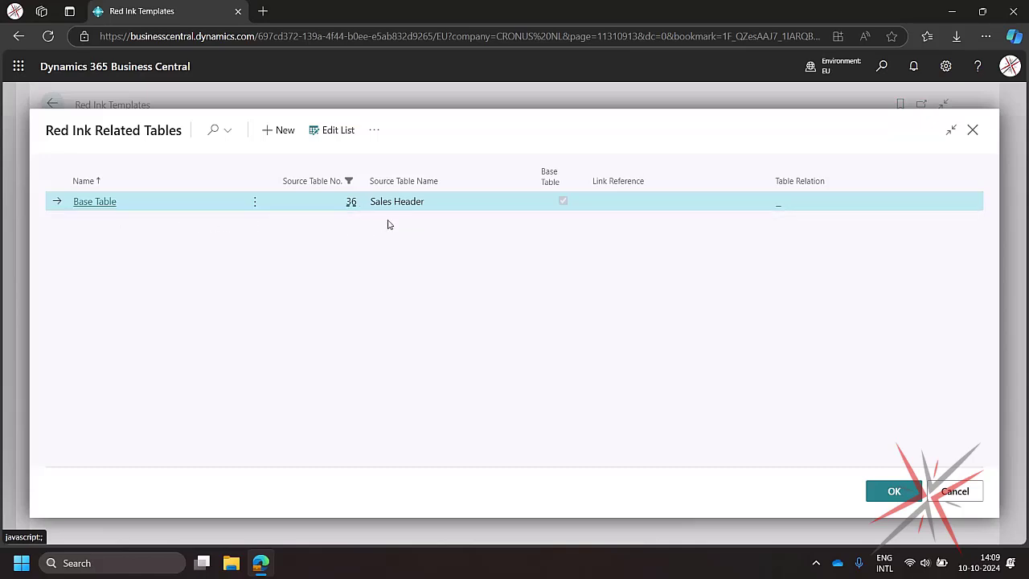
pyautogui.click(108, 201)
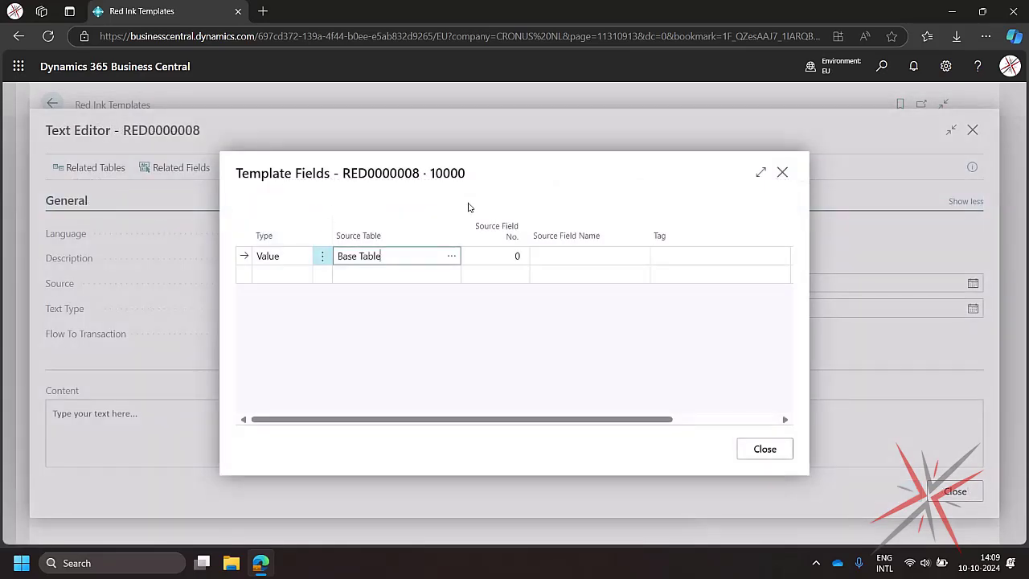
pyautogui.click(518, 264)
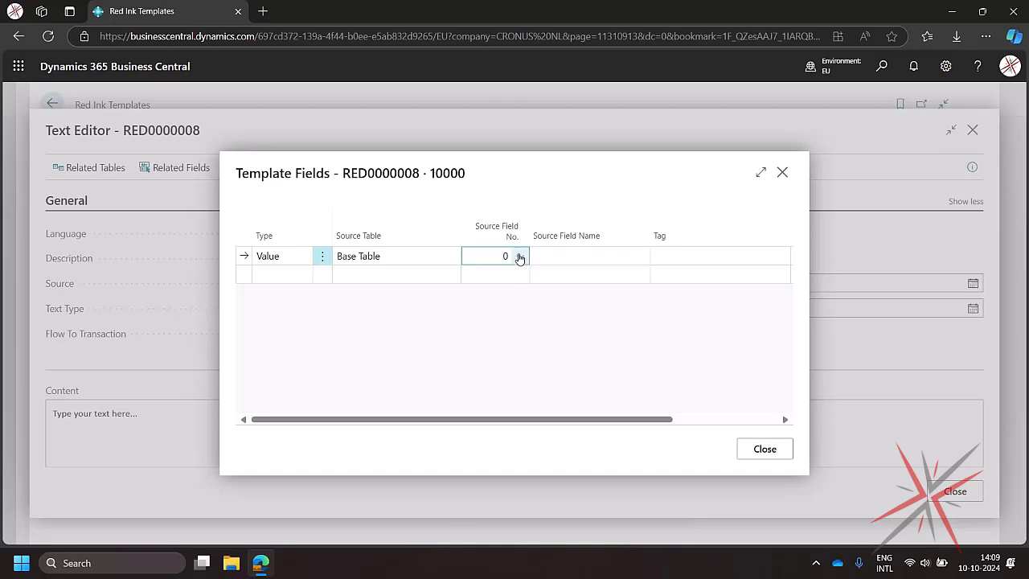
pyautogui.click(520, 257)
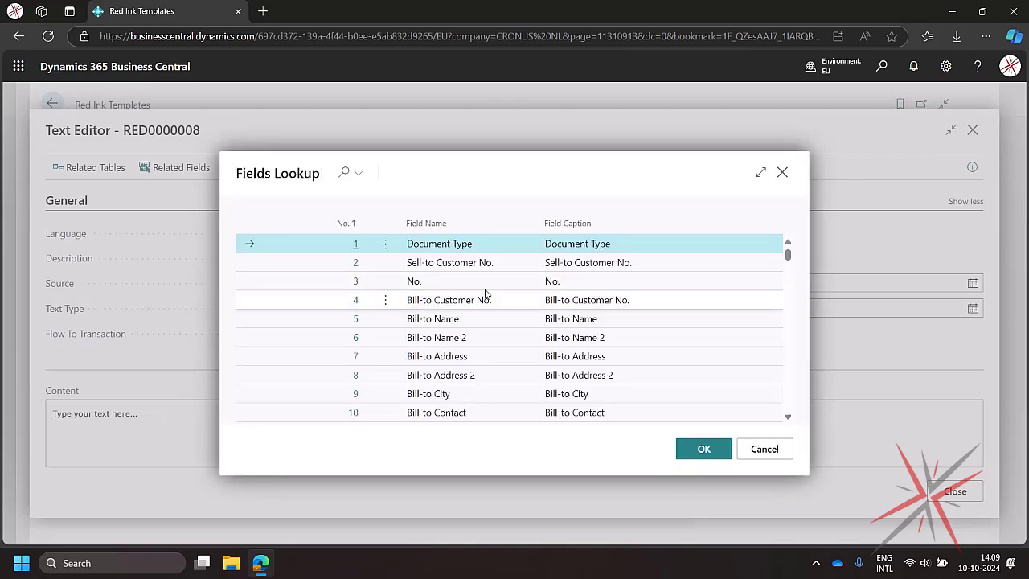
pyautogui.click(356, 245)
# - Add a second template field from Base Table using field 3, No
pyautogui.click(257, 278)
pyautogui.click(409, 278)
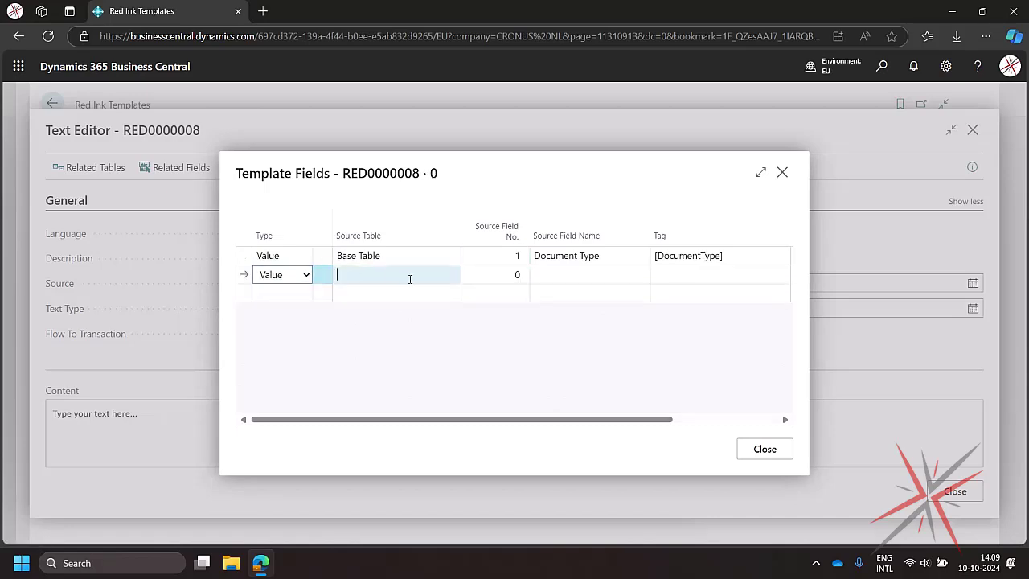
pyautogui.click(452, 277)
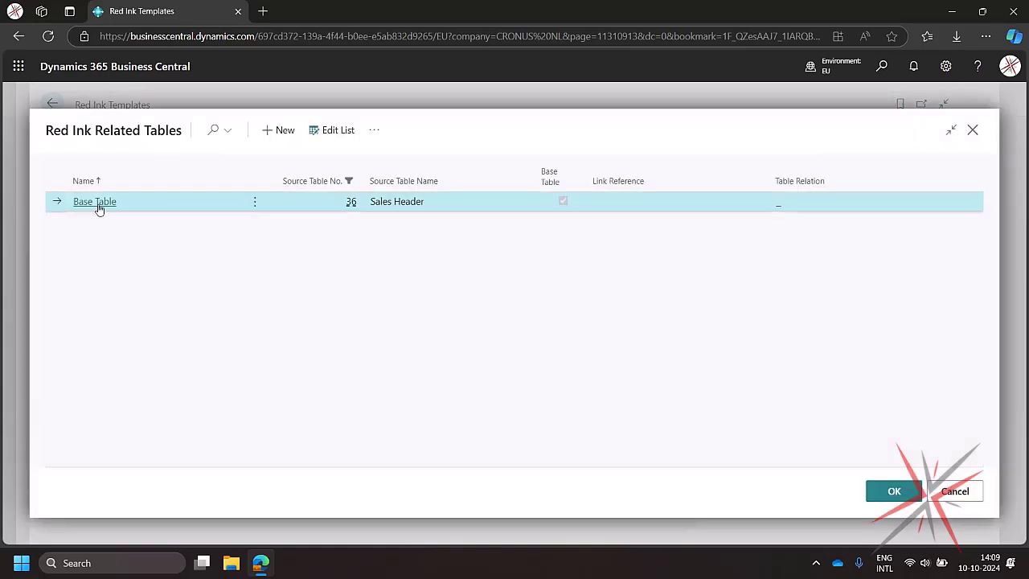
pyautogui.click(97, 204)
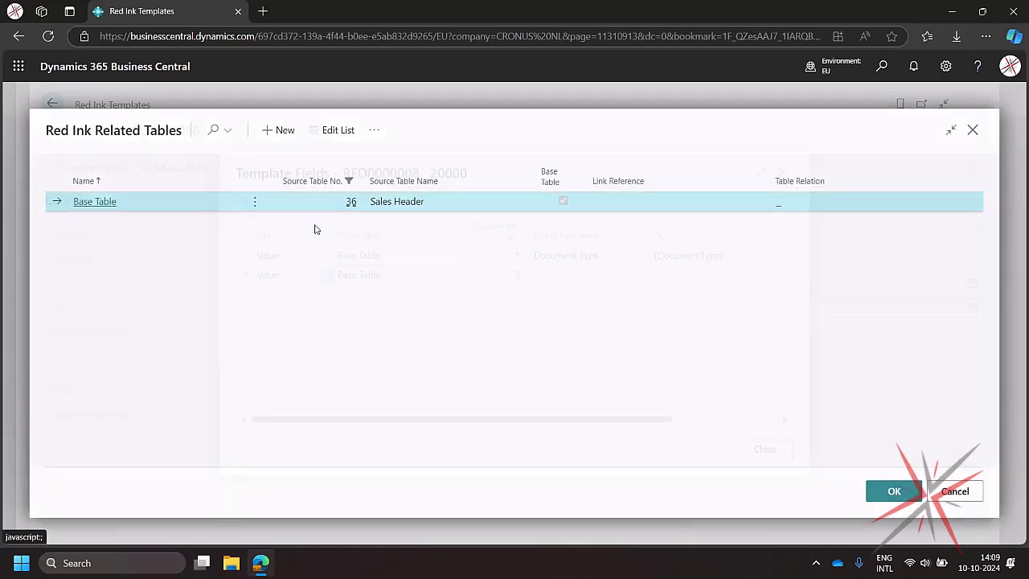
pyautogui.click(499, 274)
pyautogui.click(521, 275)
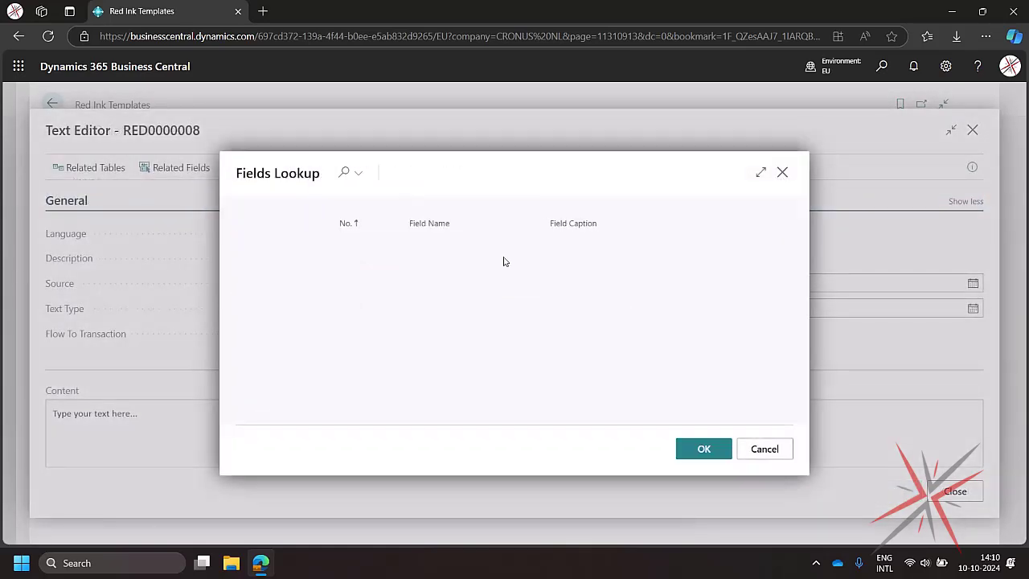
pyautogui.doubleClick(359, 283)
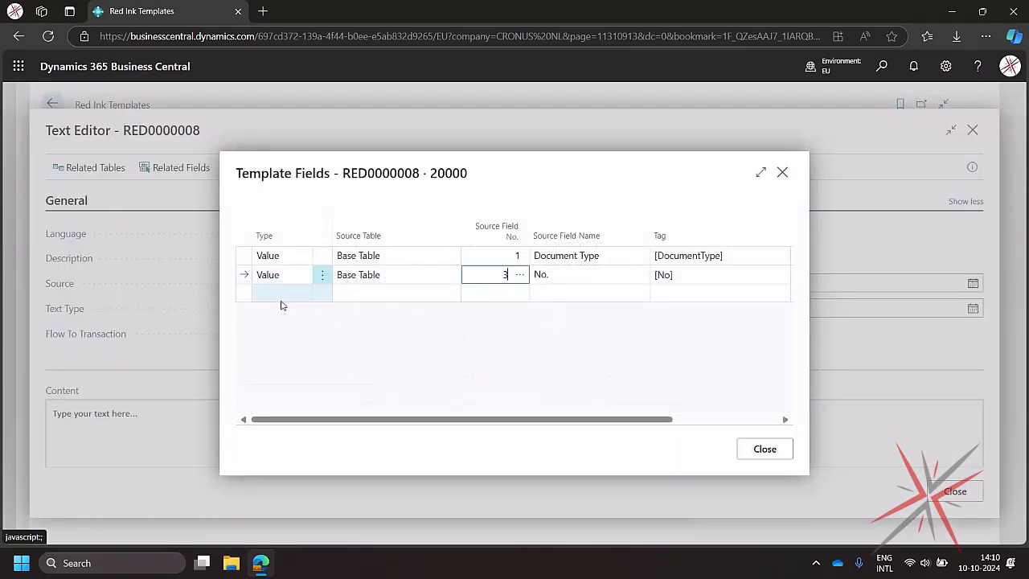
# - Add a third template field from Base Table using field 43, Salesperson Code
pyautogui.click(280, 296)
pyautogui.click(408, 293)
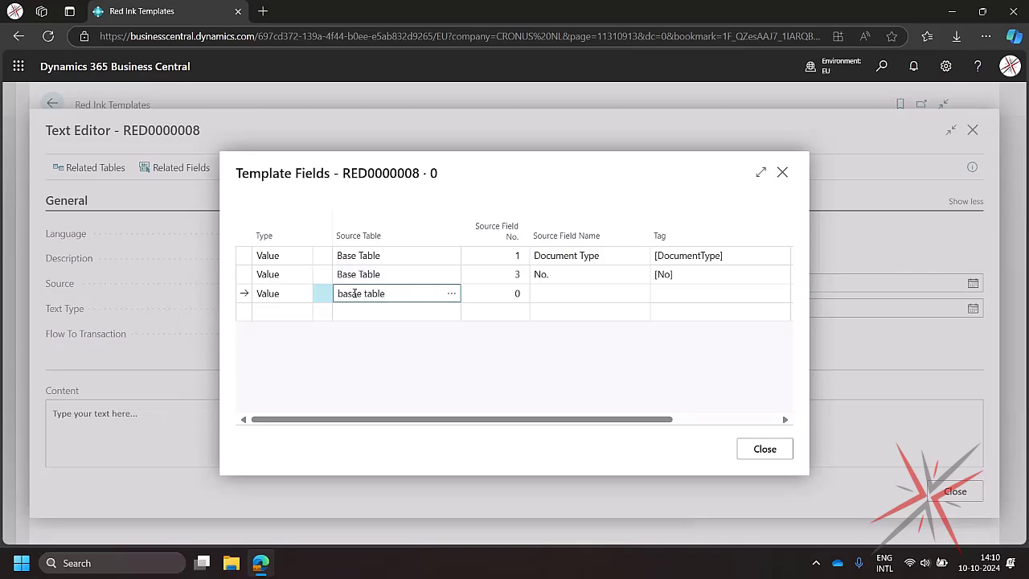
pyautogui.click(494, 293)
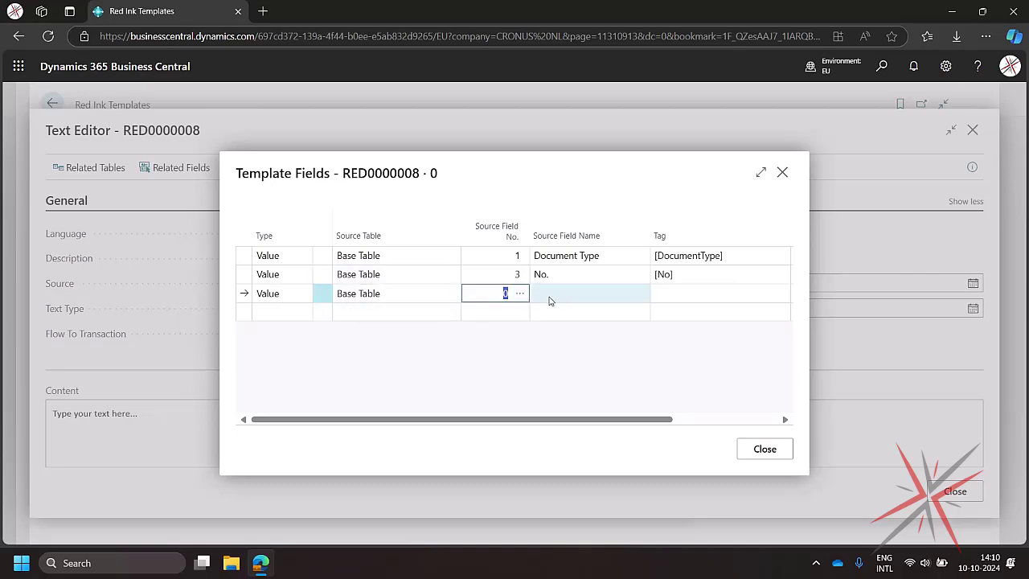
pyautogui.write('43')
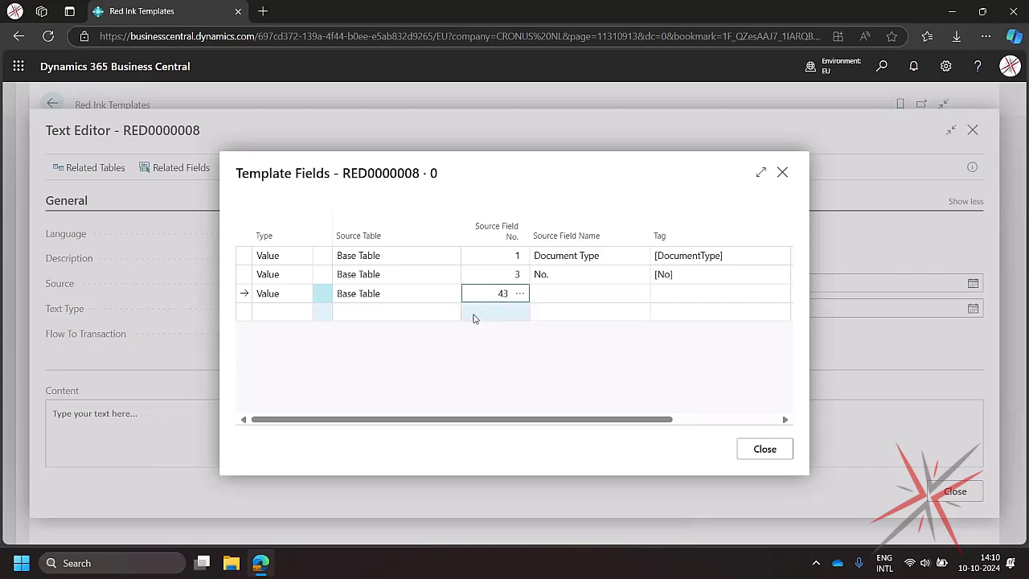
pyautogui.click(269, 321)
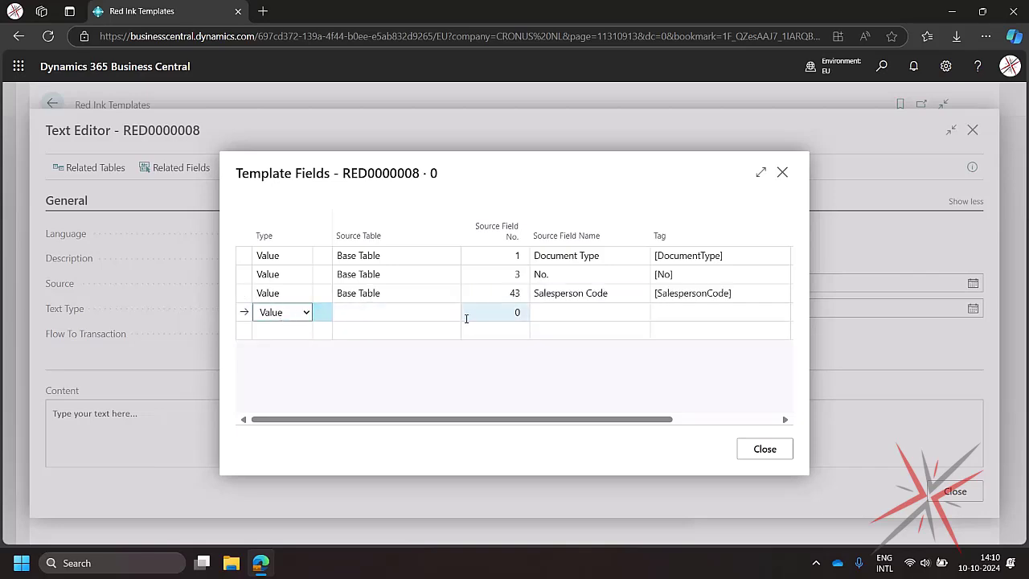
# - Add a fourth Base Table field by searching the field lookup for amount and picking 61, Amount Including VAT
pyautogui.click(430, 313)
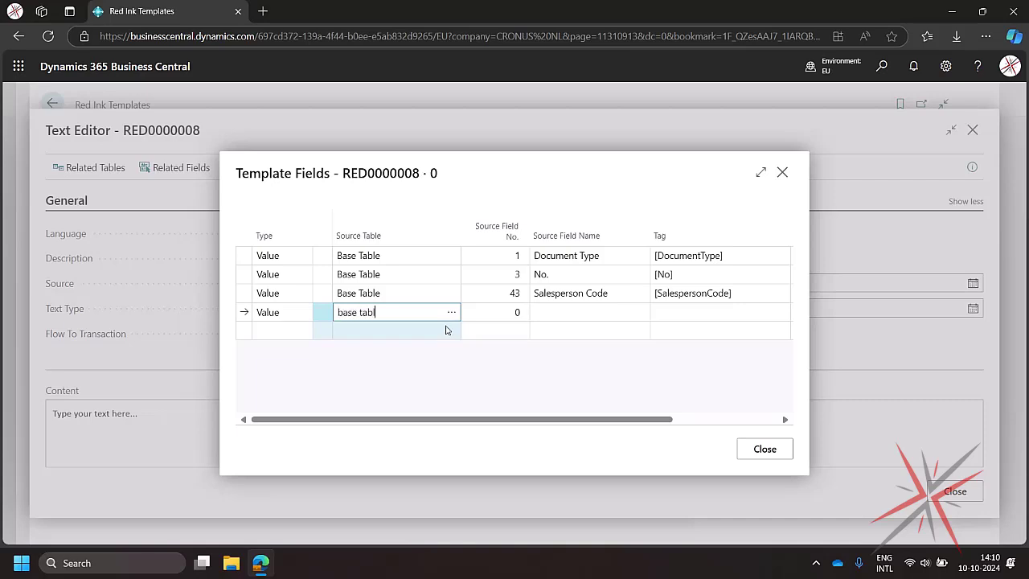
pyautogui.click(524, 315)
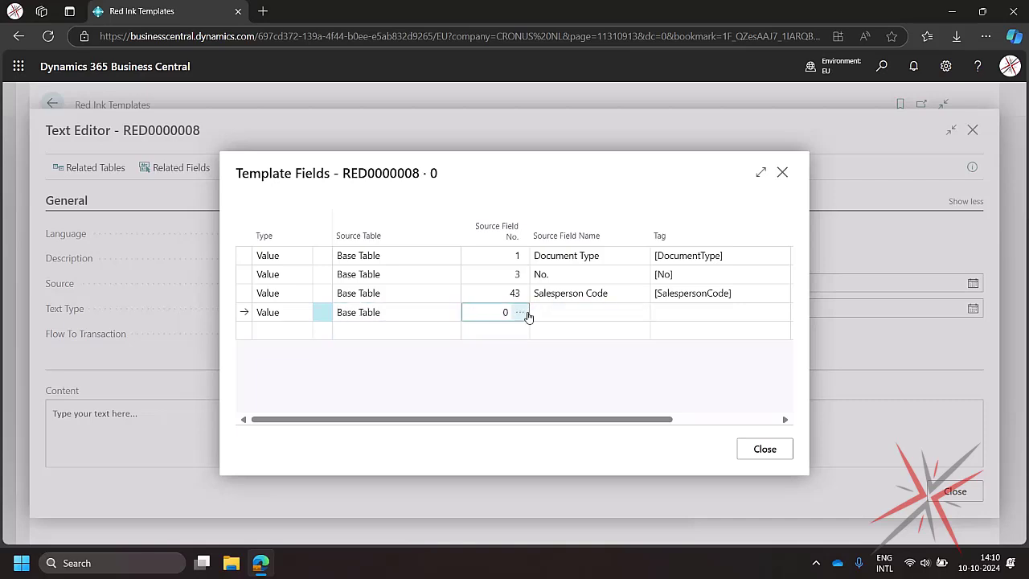
pyautogui.click(519, 312)
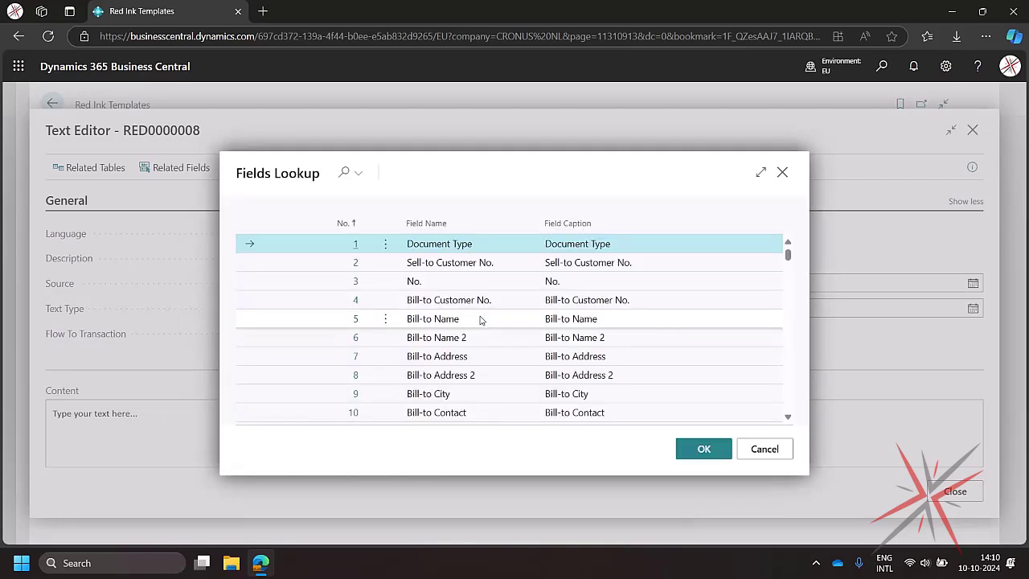
pyautogui.click(343, 172)
pyautogui.write('amount')
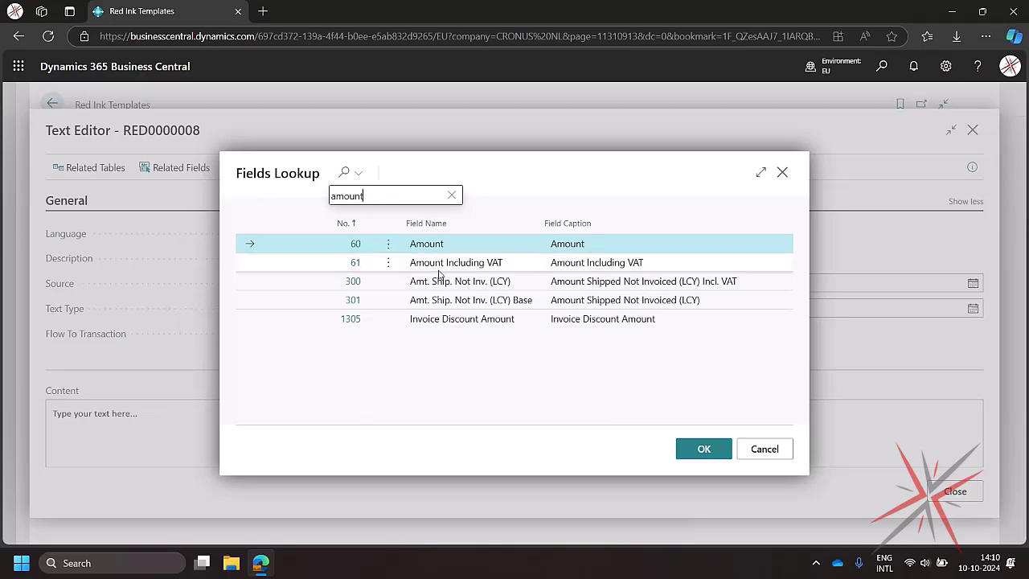
pyautogui.click(355, 263)
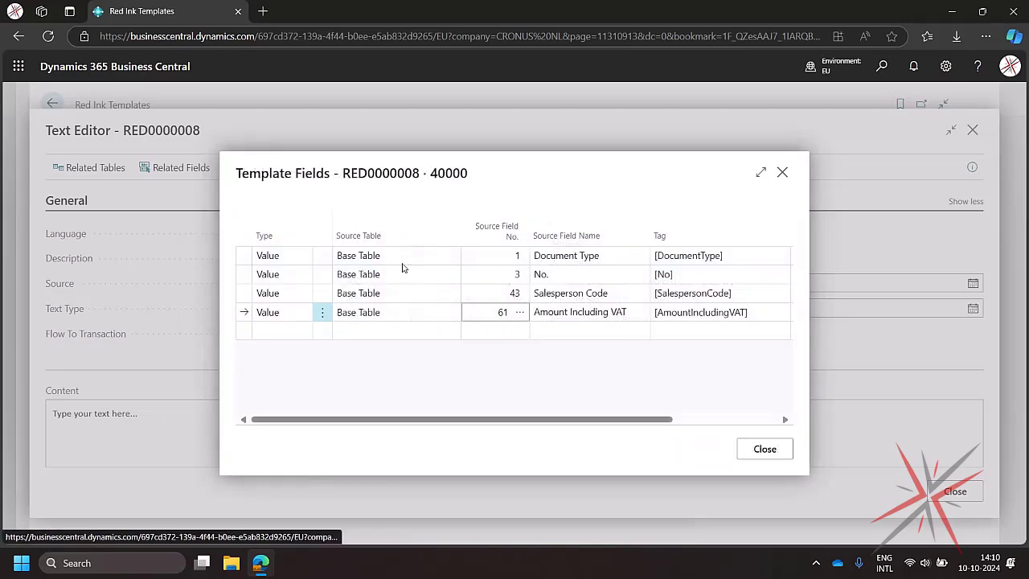
pyautogui.click(764, 451)
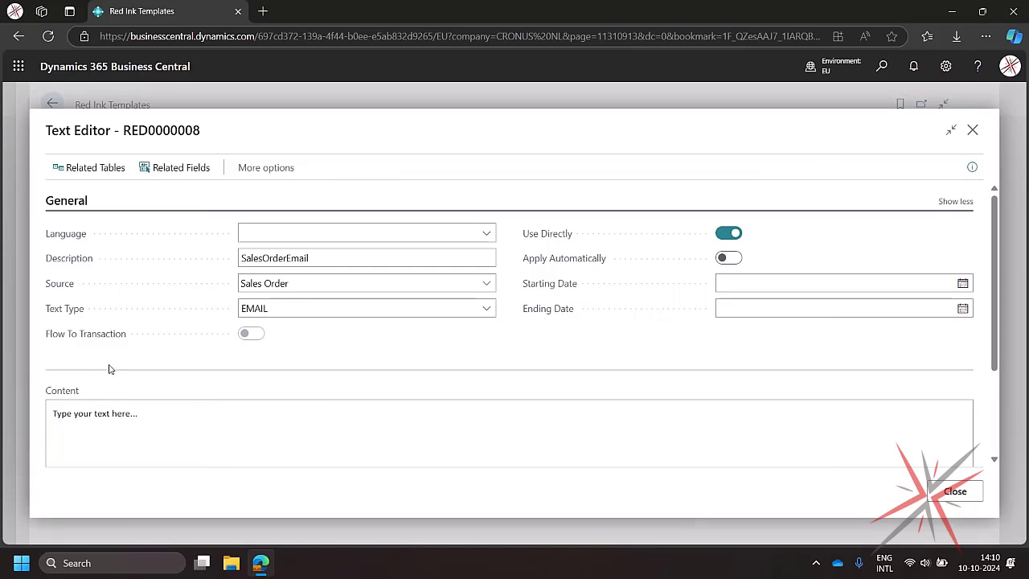
# - Replace the template content with the tags [DocumentType] [No], [AmountIncludingVAT] and [SalespersonCode] on separate lines
pyautogui.click(153, 167)
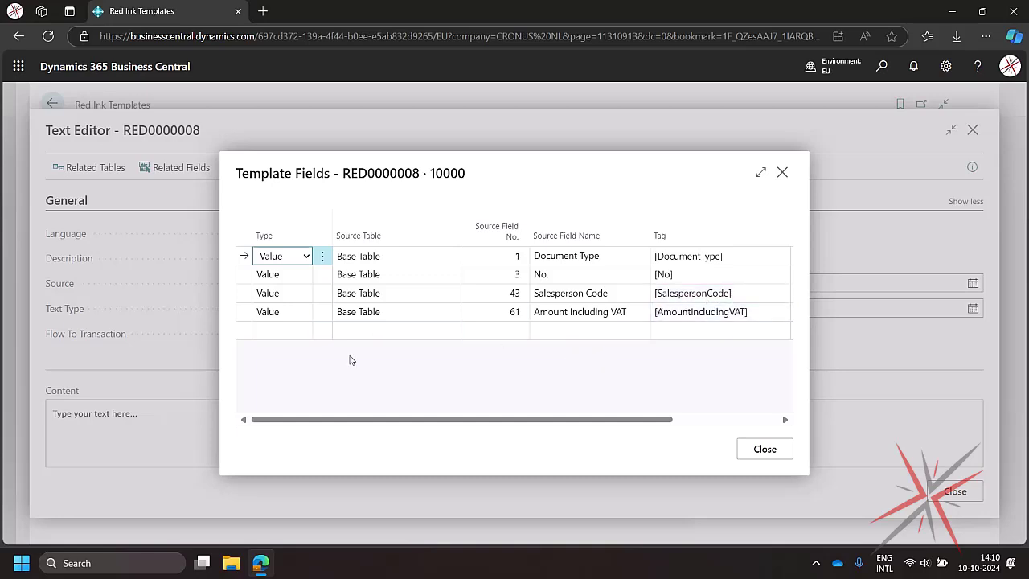
pyautogui.click(770, 450)
pyautogui.hotkey('ctrl', 'a')
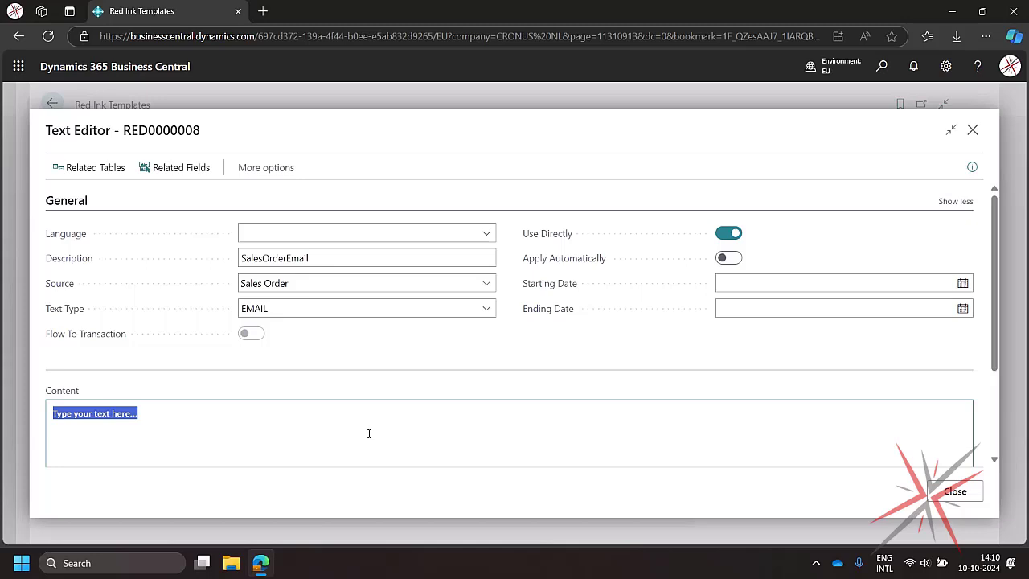
pyautogui.press('BackSpace')
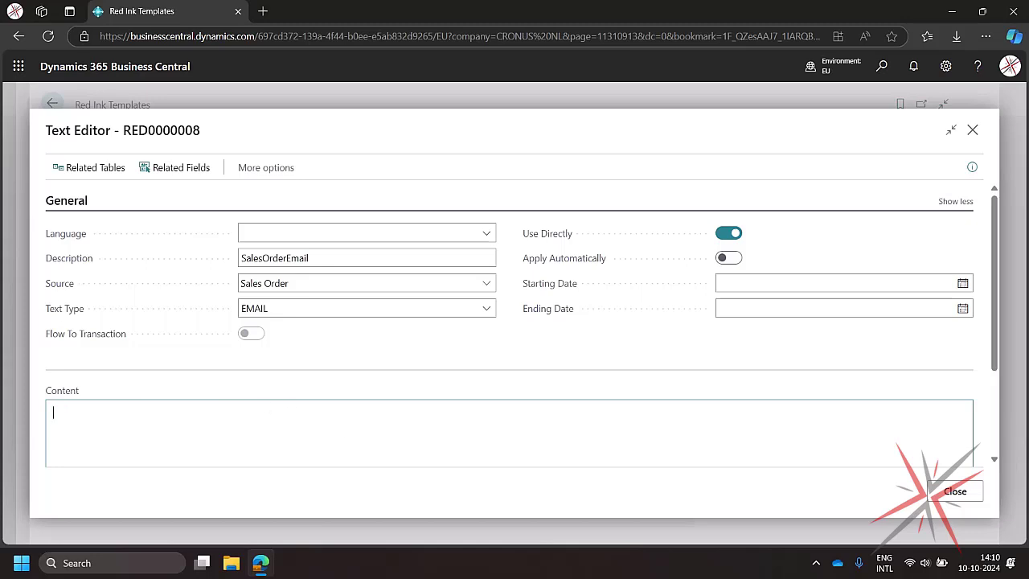
pyautogui.hotkey('alt', 'Tab')
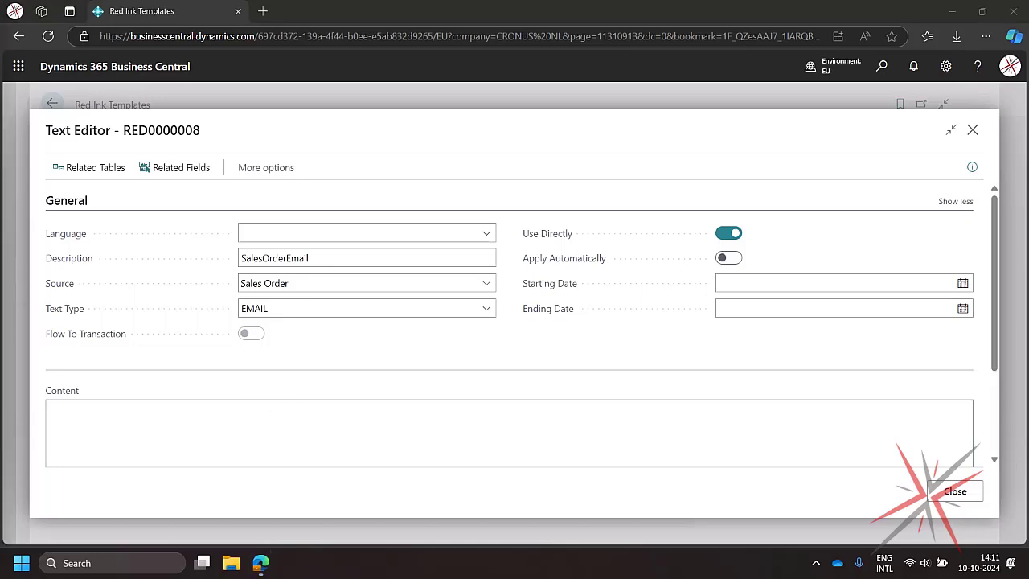
pyautogui.click(150, 428)
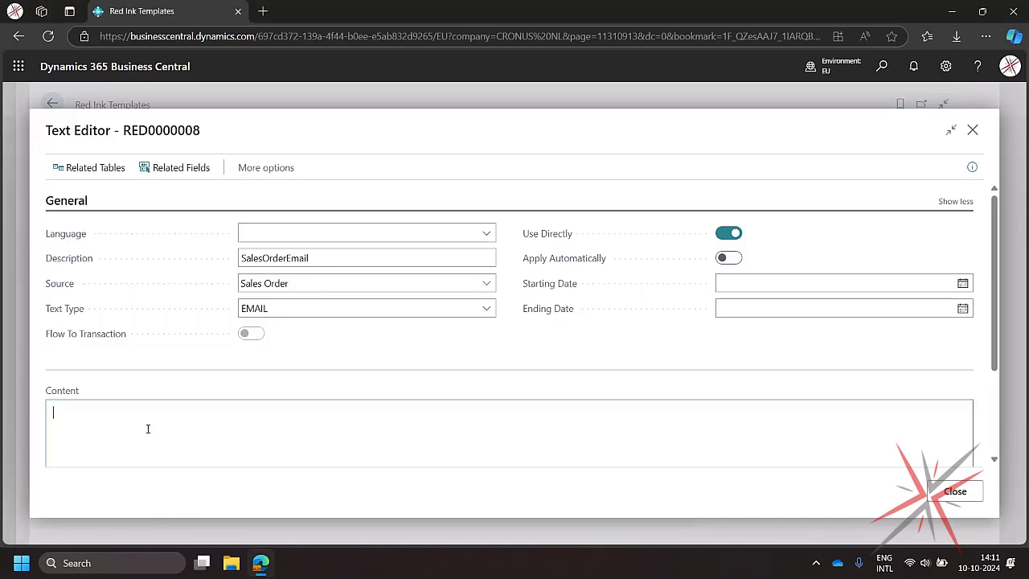
pyautogui.write('[DocumentType] [No] [AmountIncludingVAT] [SalespersonCode]')
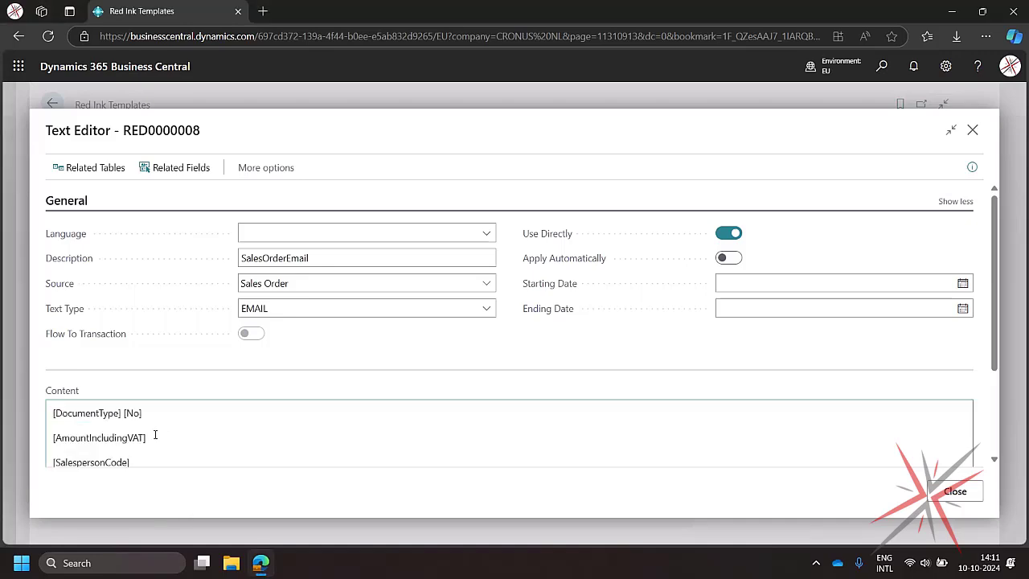
# - Close the template editor and return to the Sales Orders list
pyautogui.scroll(-1, 97, 411)
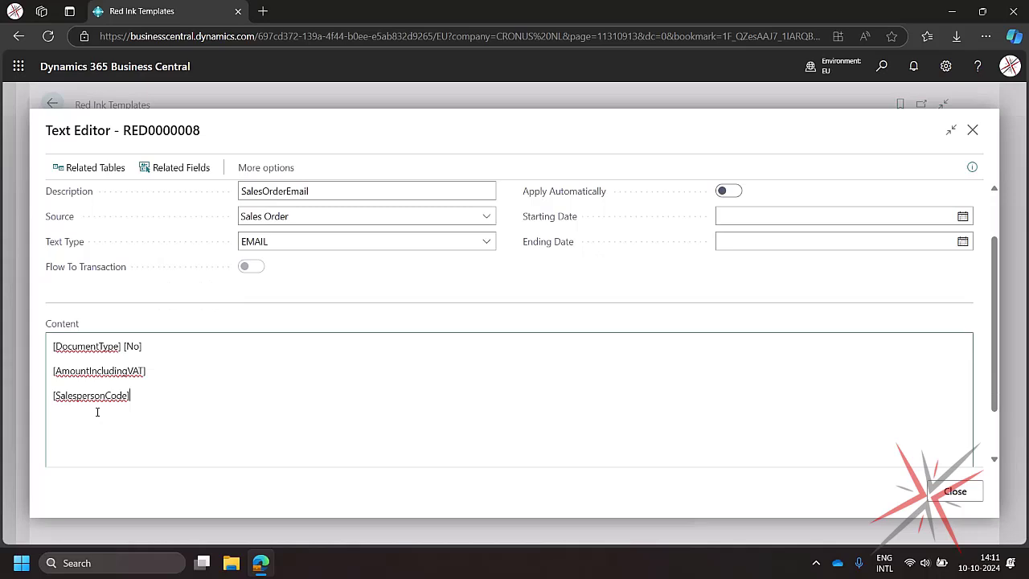
pyautogui.click(117, 354)
pyautogui.click(955, 492)
pyautogui.click(52, 103)
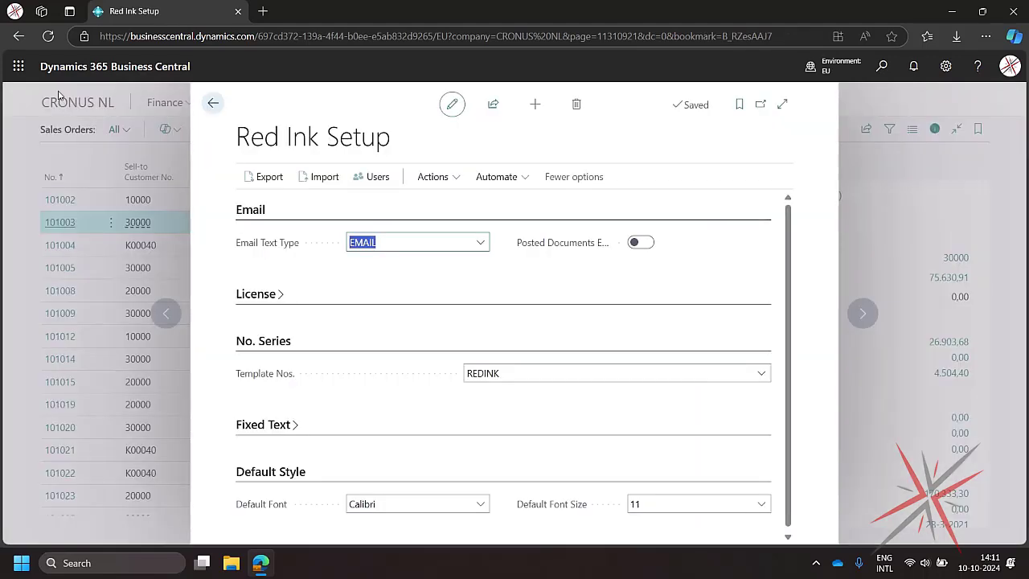
pyautogui.click(213, 103)
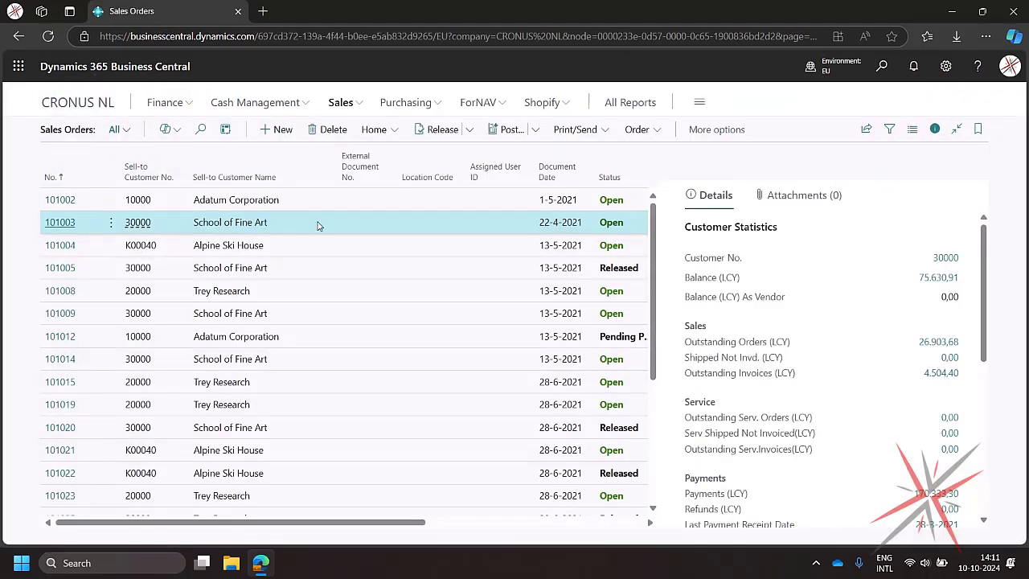
# - Open an email confirmation for sales order 101003 to review the generated message, then discard the email
pyautogui.click(595, 131)
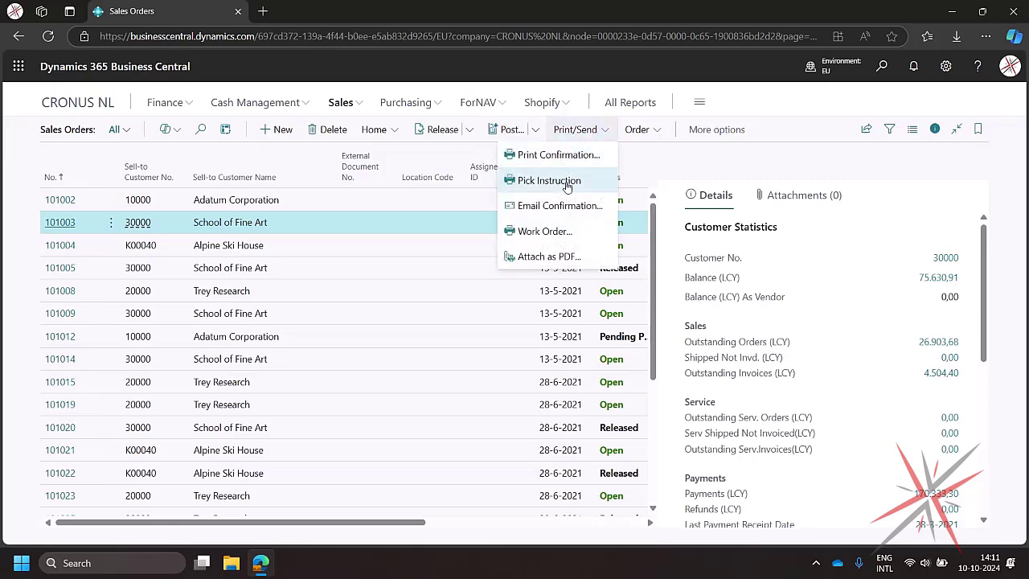
pyautogui.click(558, 206)
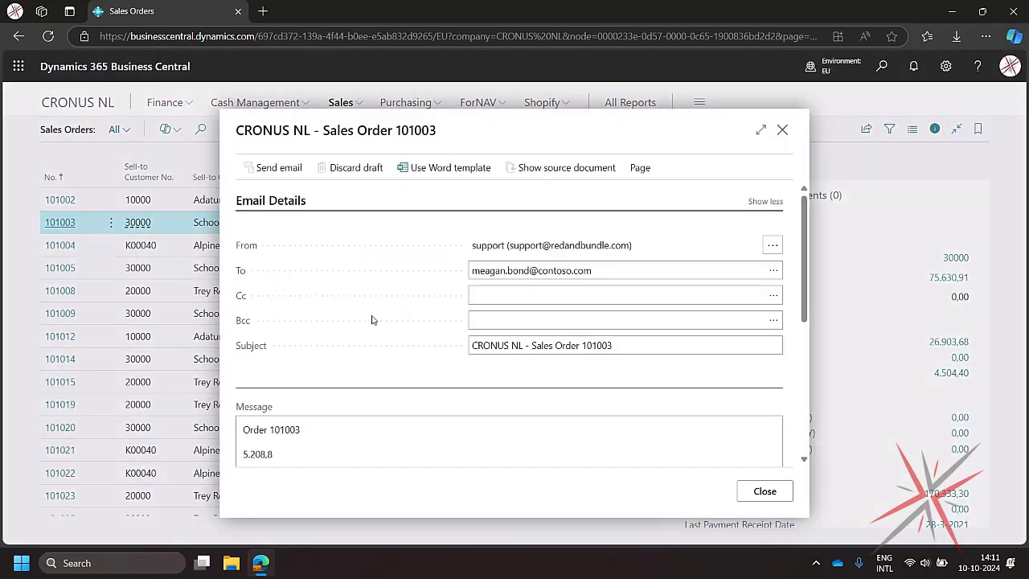
pyautogui.scroll(-1, 255, 344)
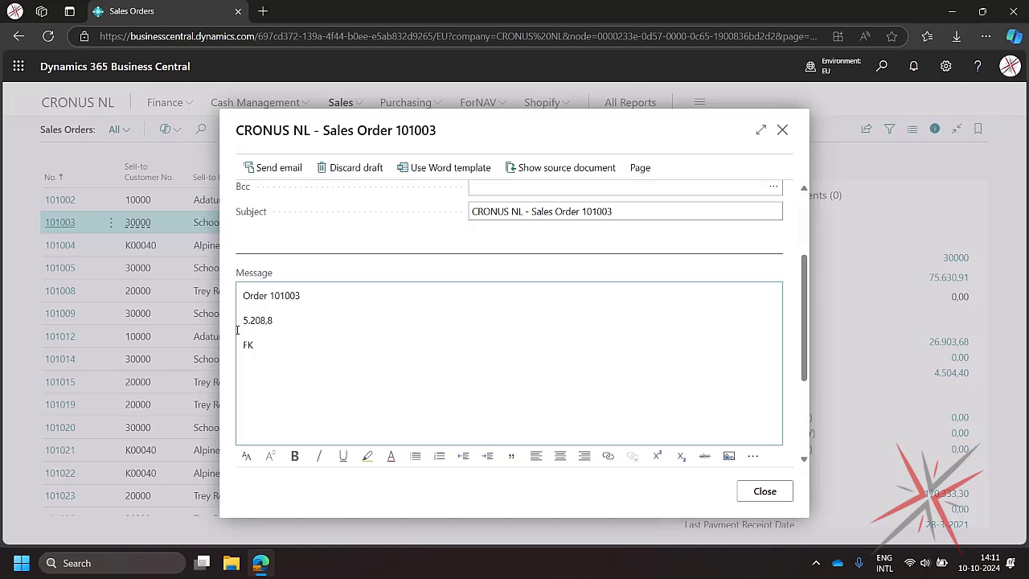
pyautogui.click(284, 320)
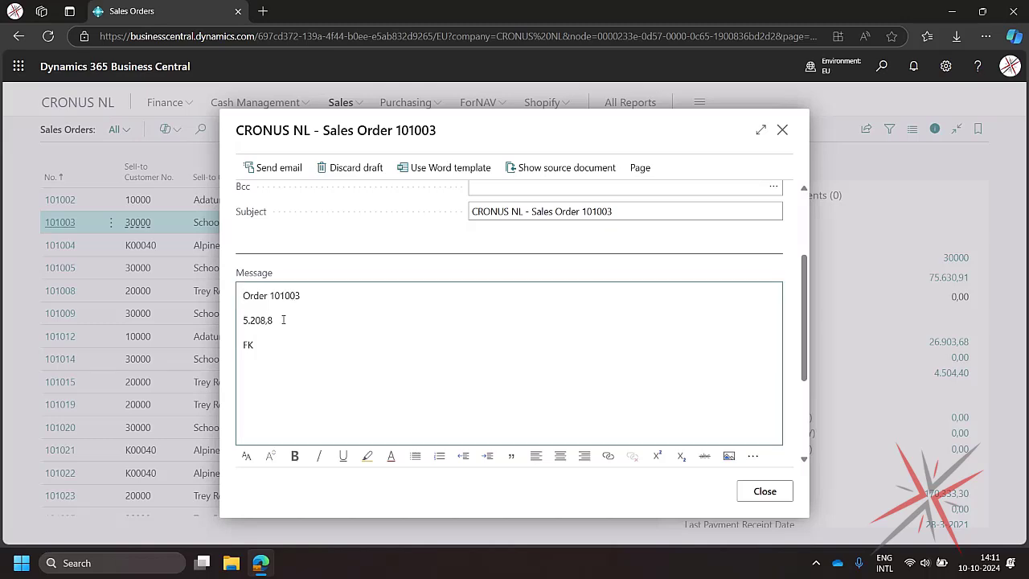
pyautogui.moveTo(243, 344); pyautogui.dragTo(260, 346)
pyautogui.click(774, 498)
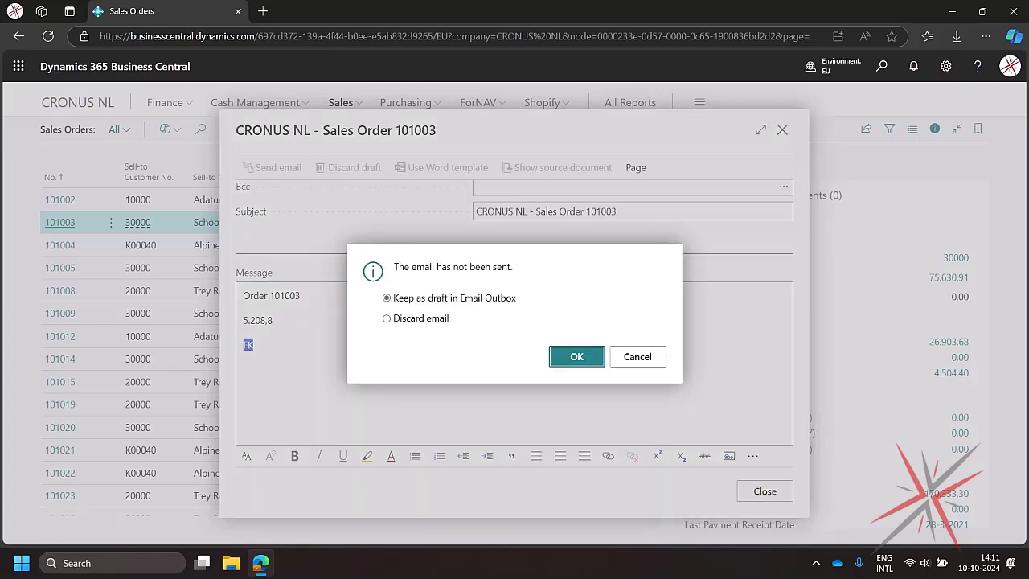
pyautogui.click(435, 322)
pyautogui.press('Return')
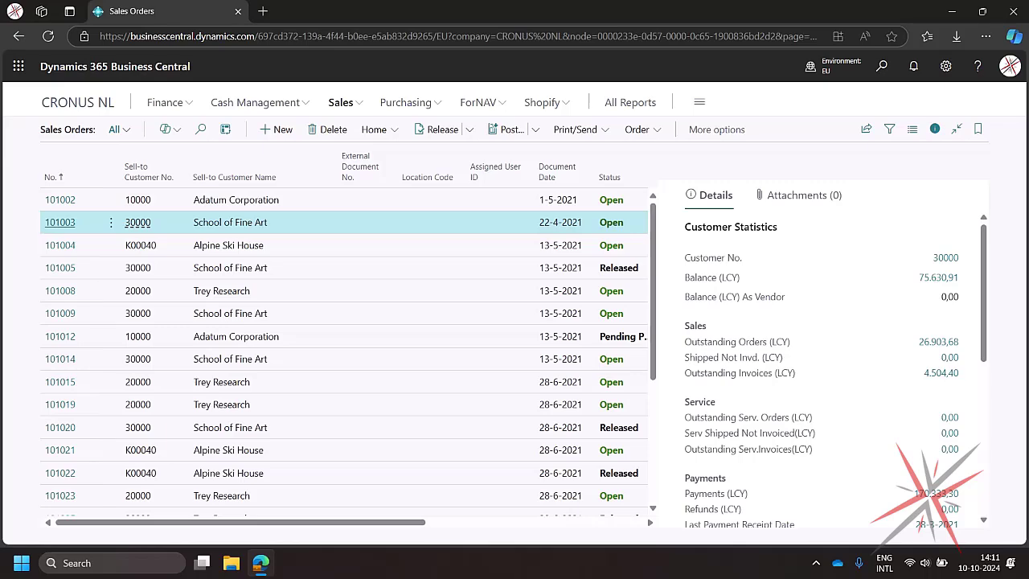
# - Reopen template RED0000008 from Red Ink Templates and insert an empty line above the content tags
pyautogui.click(882, 66)
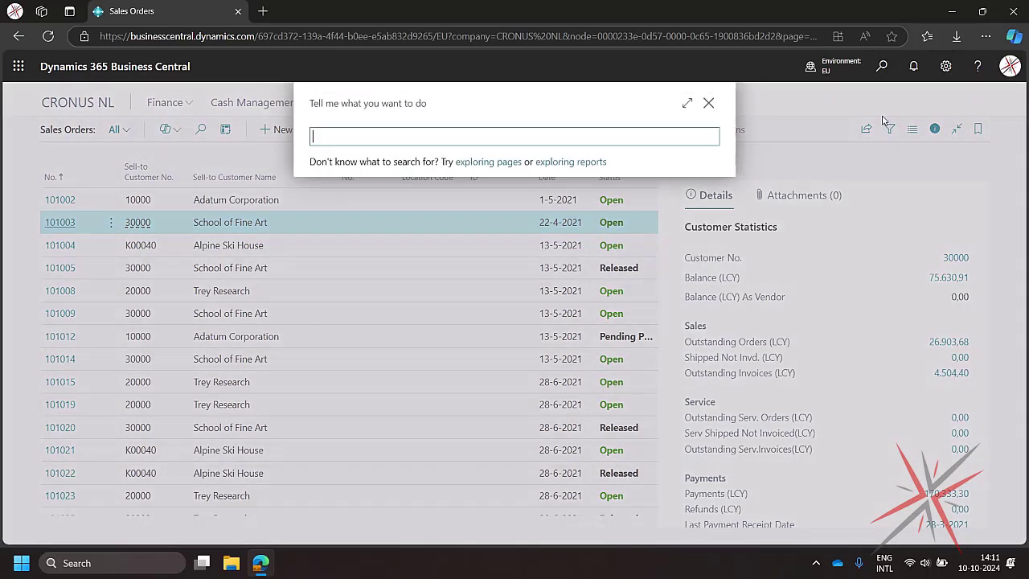
pyautogui.write('red ink temp')
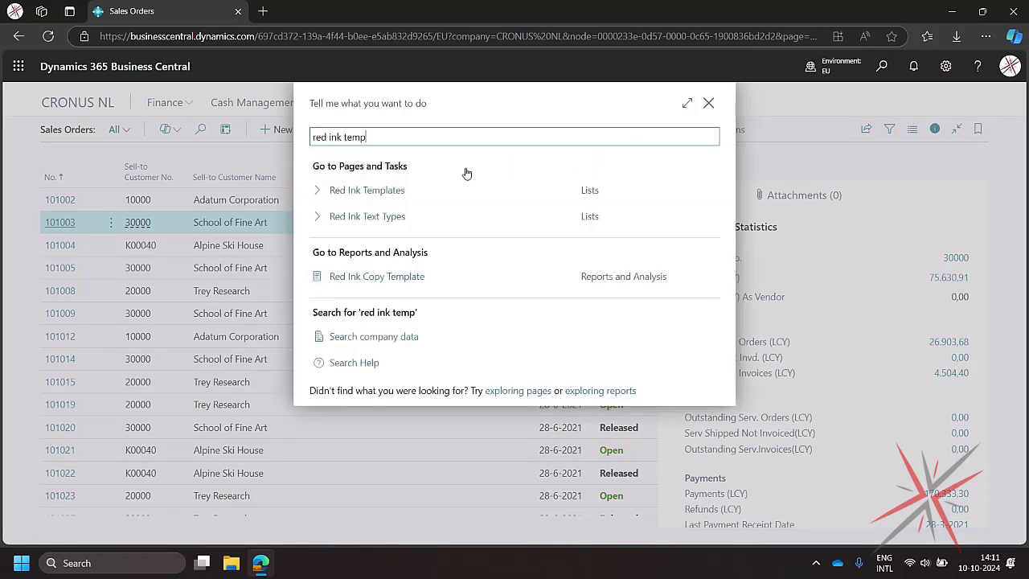
pyautogui.click(462, 195)
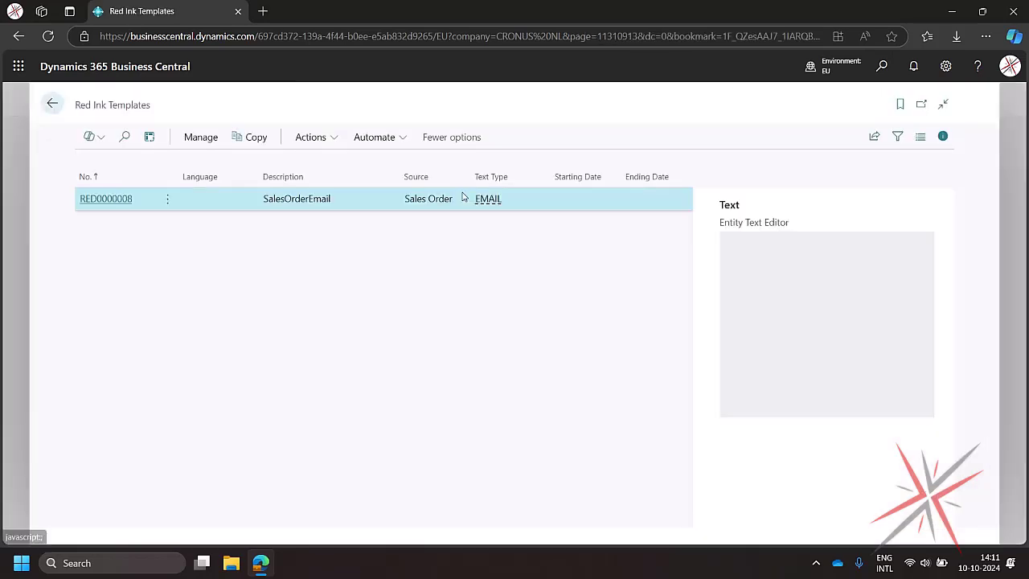
pyautogui.click(124, 200)
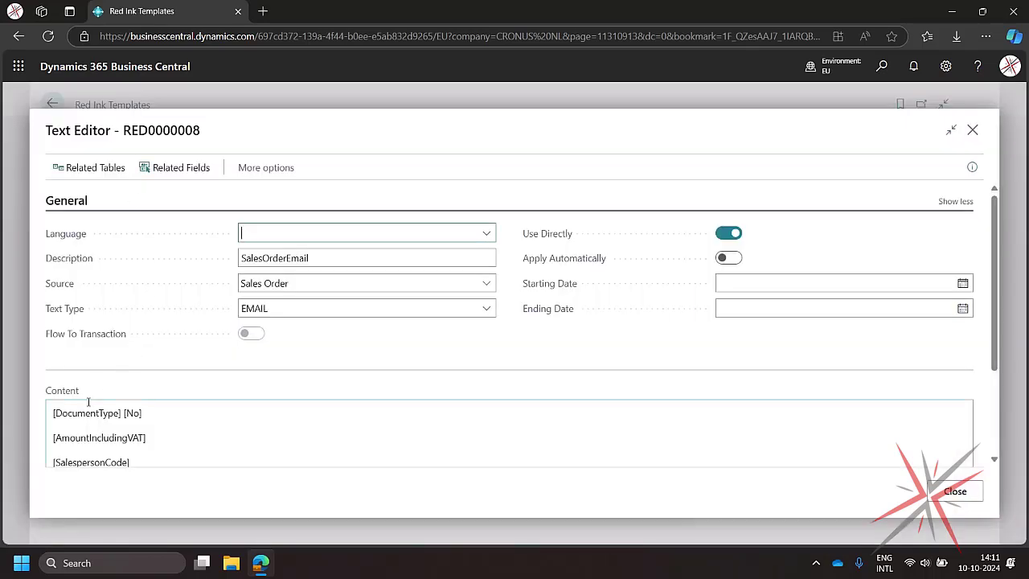
pyautogui.click(103, 433)
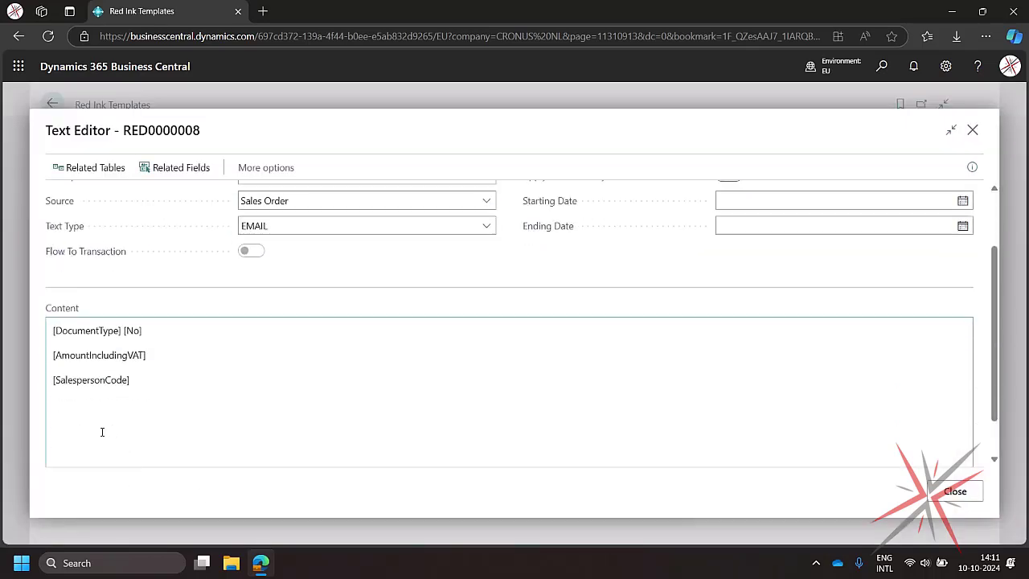
pyautogui.click(50, 284)
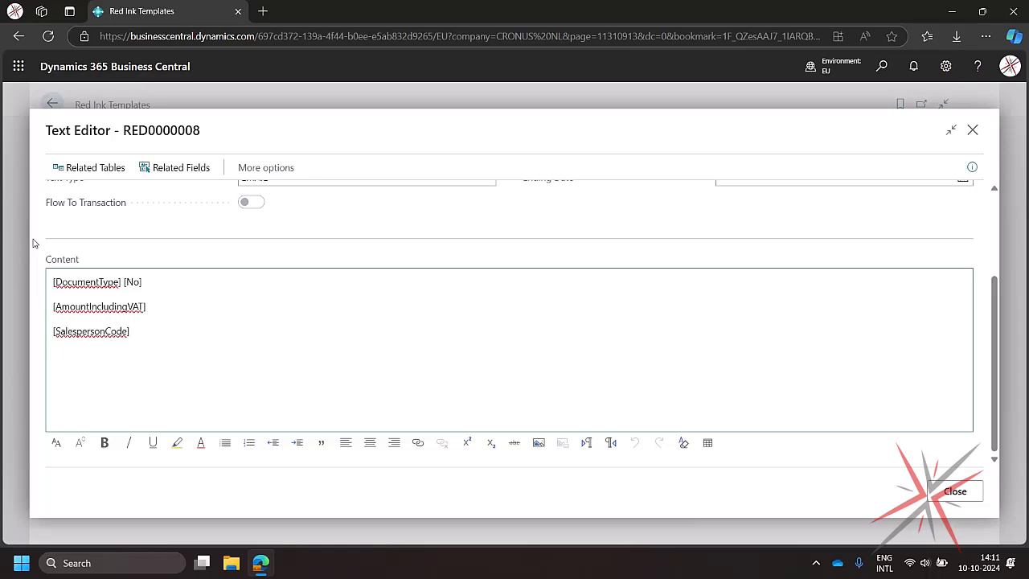
pyautogui.press('Return')
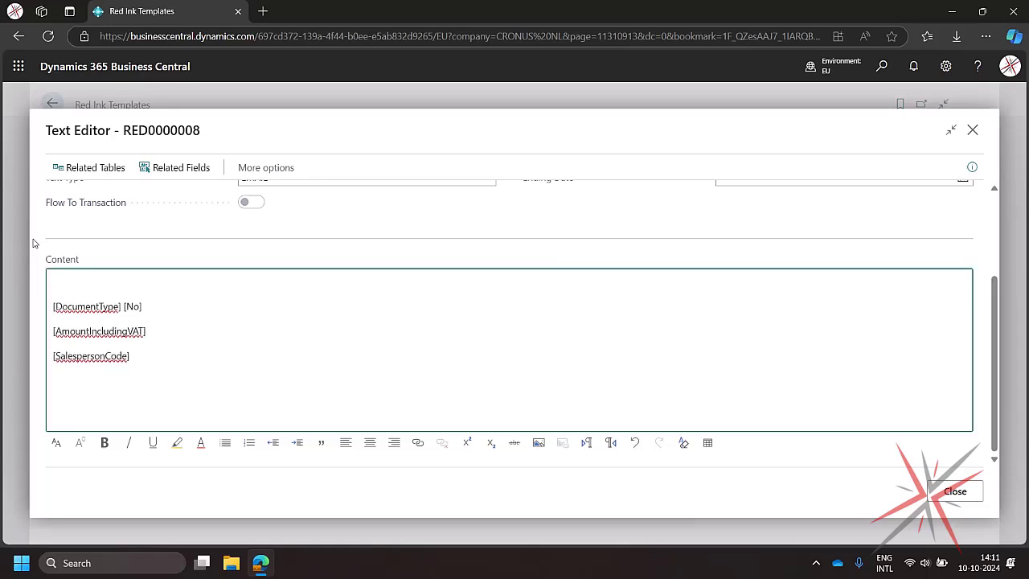
# - Type the greeting Dear reader on the first content line, then delete it again
pyautogui.write('Hiya!')
pyautogui.hotkey('shift', 'Home')
pyautogui.write('Dear reader')
pyautogui.moveTo(113, 280); pyautogui.dragTo(36, 285)
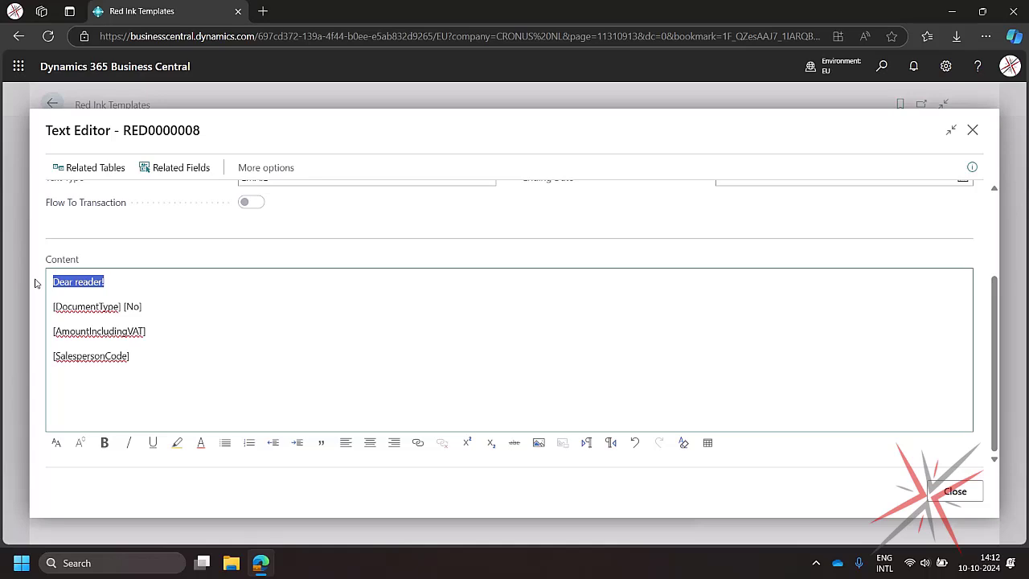
pyautogui.press('BackSpace')
pyautogui.press('Delete')
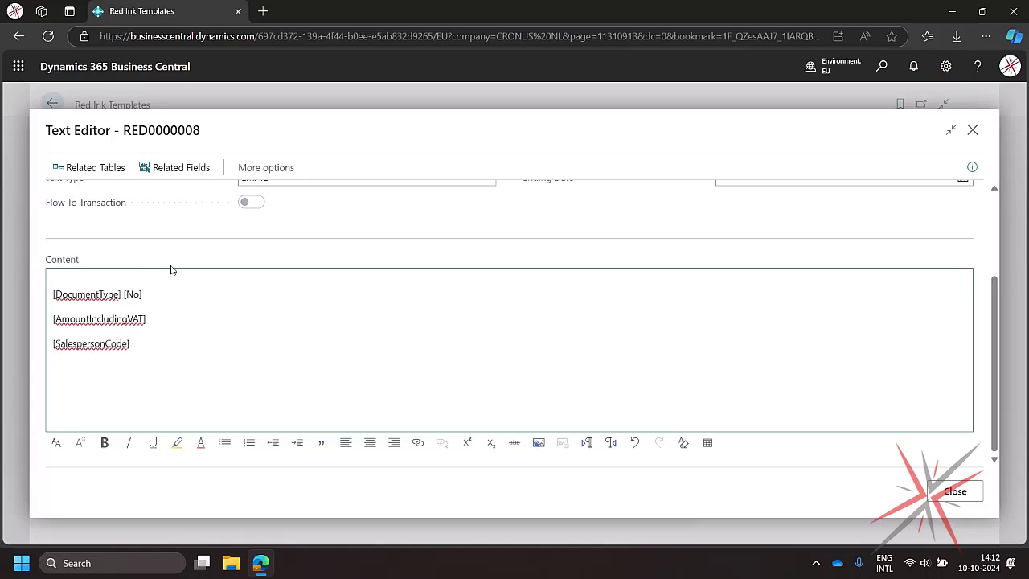
pyautogui.scroll(2, 554, 321)
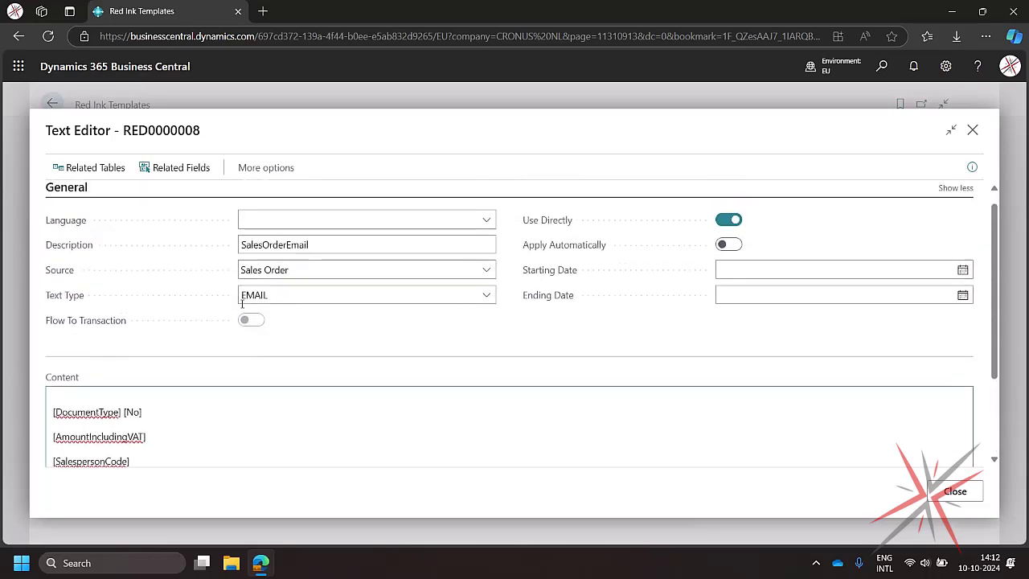
# - Open the template's related fields and add a Special field line for Salutation, source field 9
pyautogui.click(165, 169)
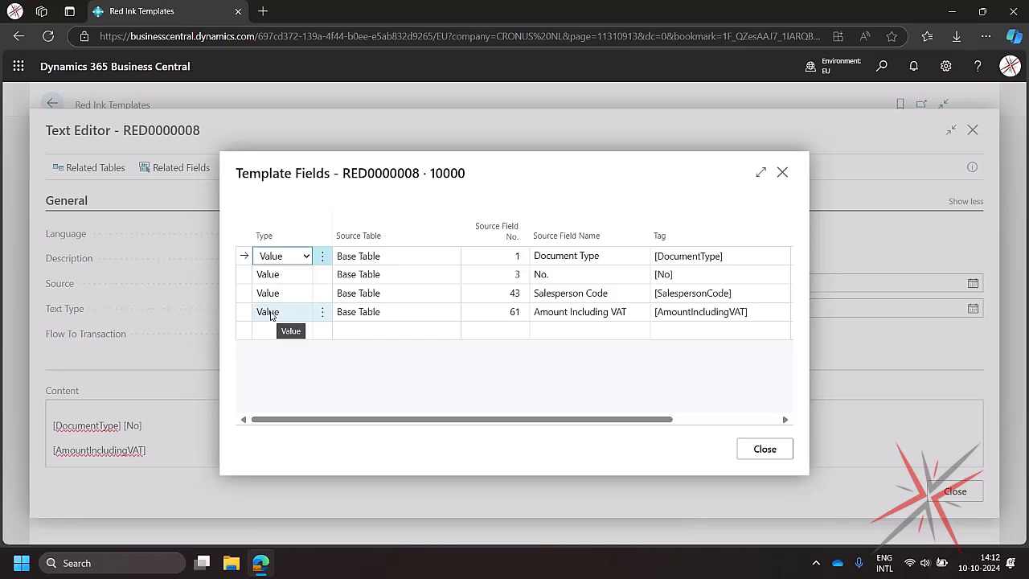
pyautogui.click(279, 333)
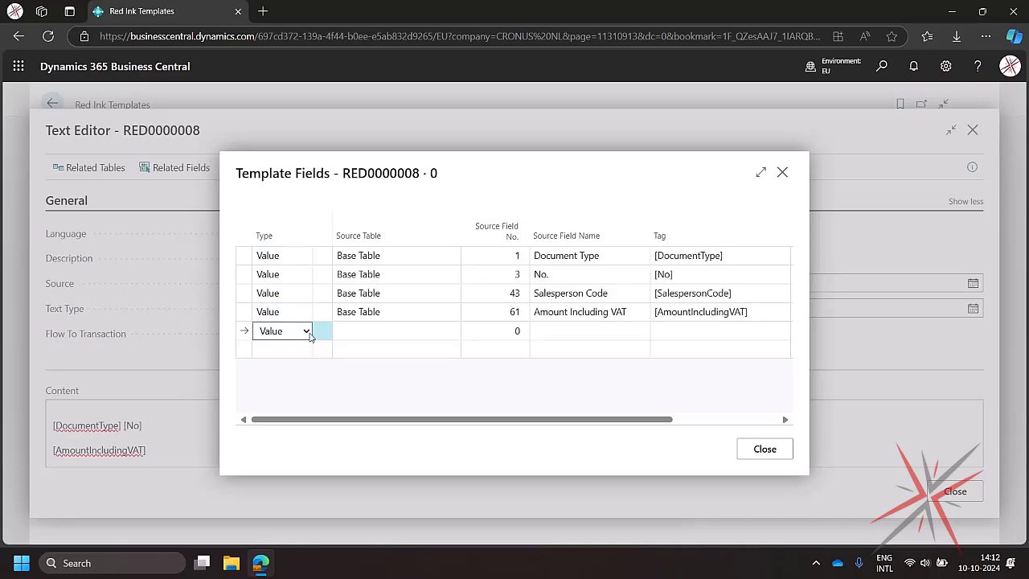
pyautogui.click(307, 333)
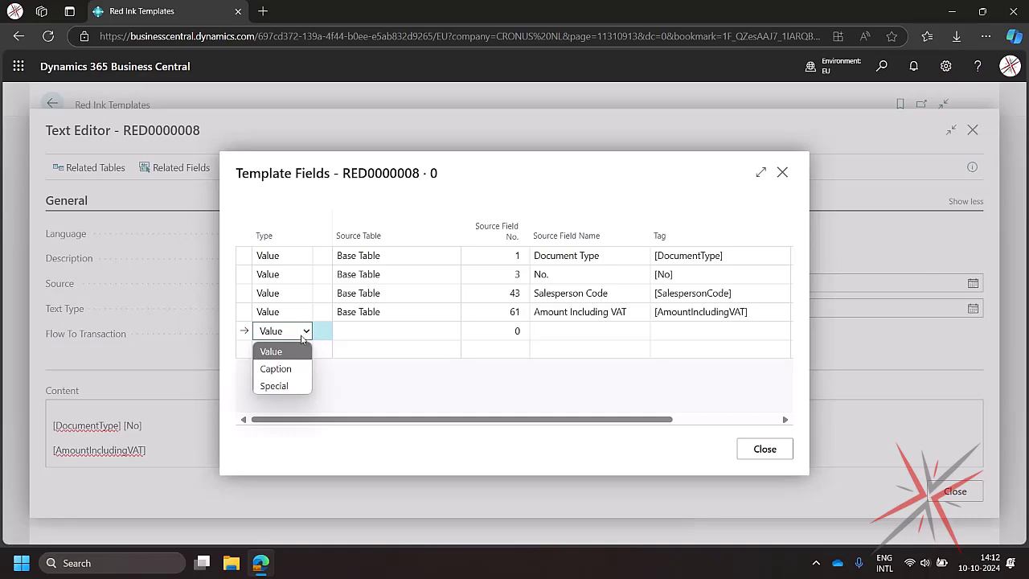
pyautogui.click(289, 387)
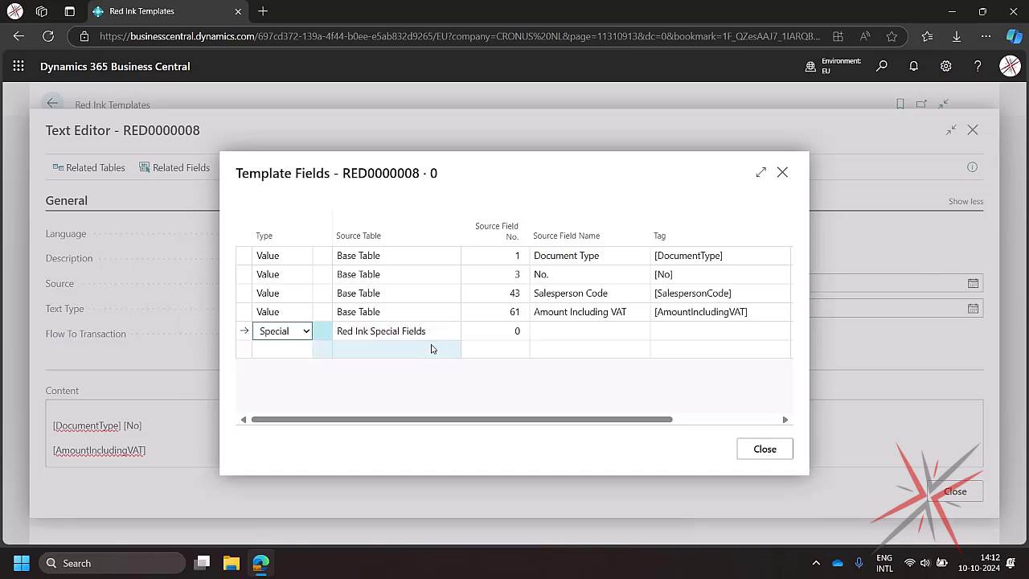
pyautogui.click(515, 330)
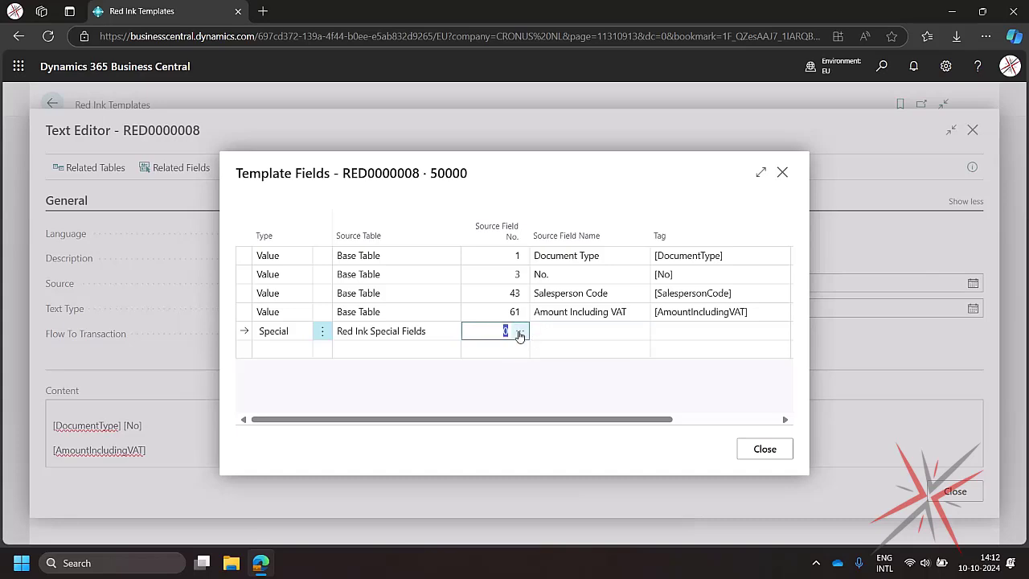
pyautogui.click(520, 330)
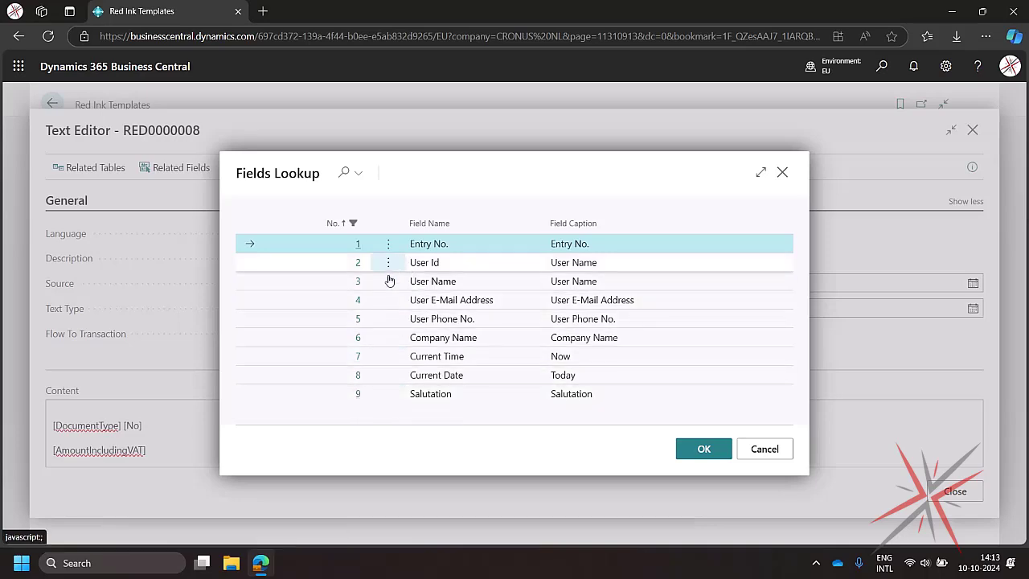
pyautogui.click(358, 394)
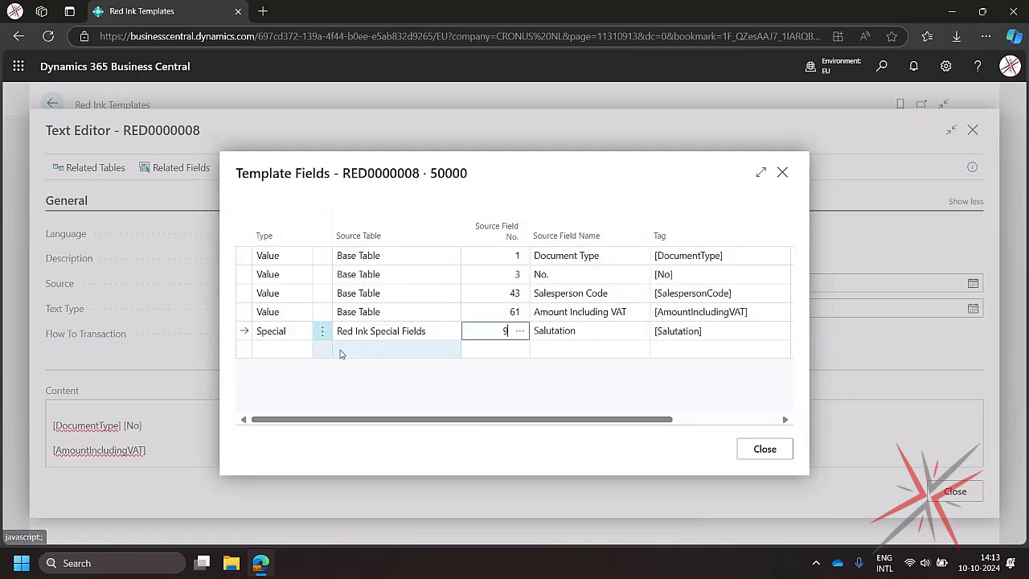
# - Add another Special field line for Company Name, source field 6, and close the template fields
pyautogui.click(343, 354)
pyautogui.click(281, 350)
pyautogui.rightClick(279, 406)
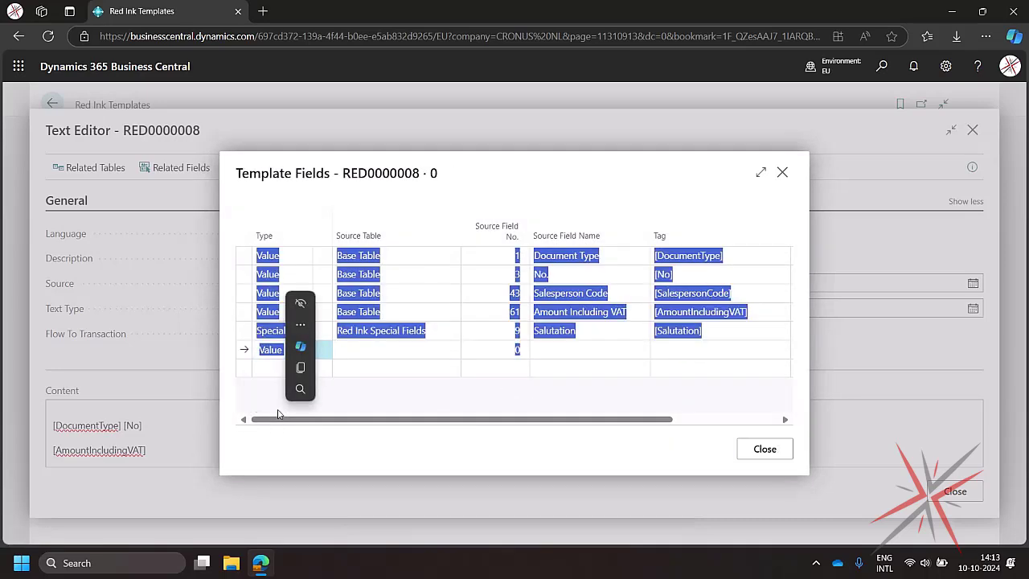
pyautogui.click(282, 349)
pyautogui.click(279, 406)
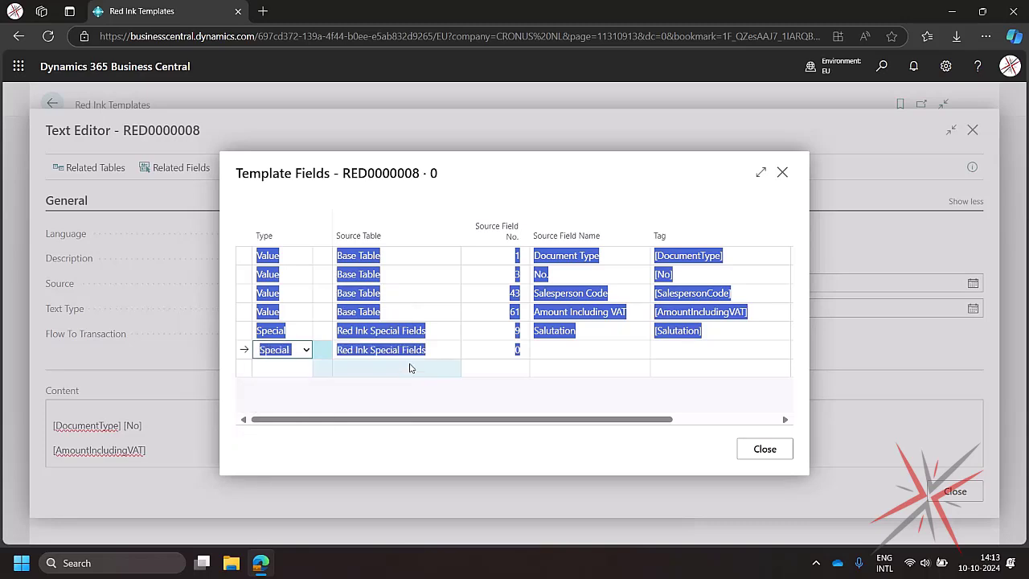
pyautogui.click(441, 349)
pyautogui.click(526, 357)
pyautogui.click(523, 351)
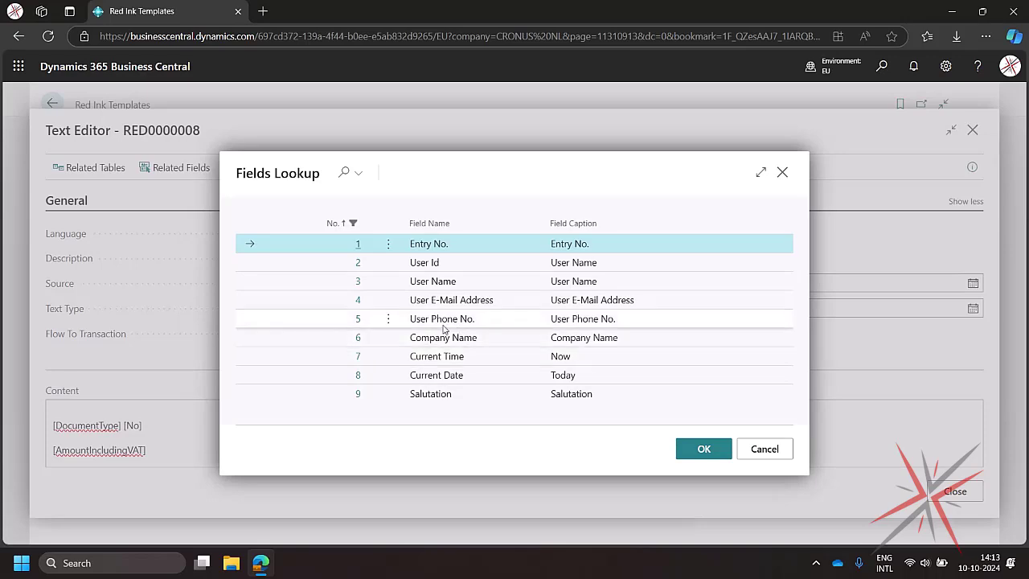
pyautogui.click(360, 338)
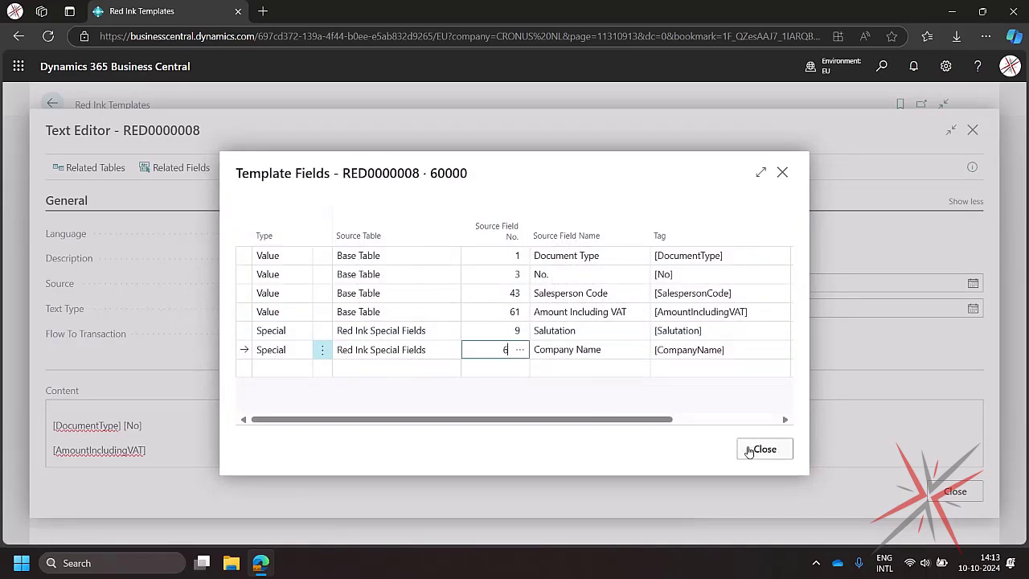
pyautogui.click(764, 450)
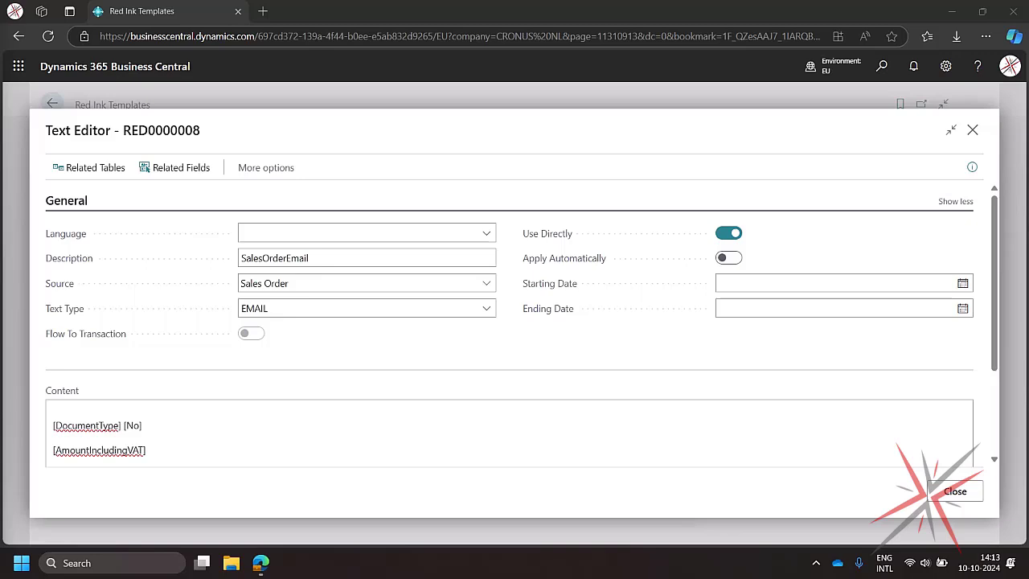
# - Replace the template content with the pasted email text containing salutation, body, closing, salesperson and company tags
pyautogui.click(240, 419)
pyautogui.hotkey('ctrl', 'a')
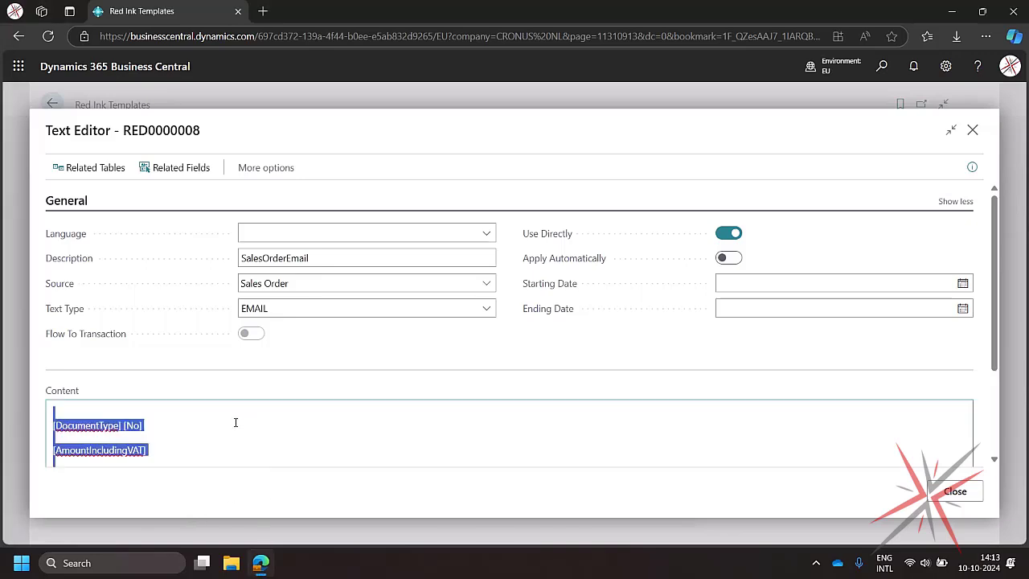
pyautogui.hotkey('ctrl', 'v')
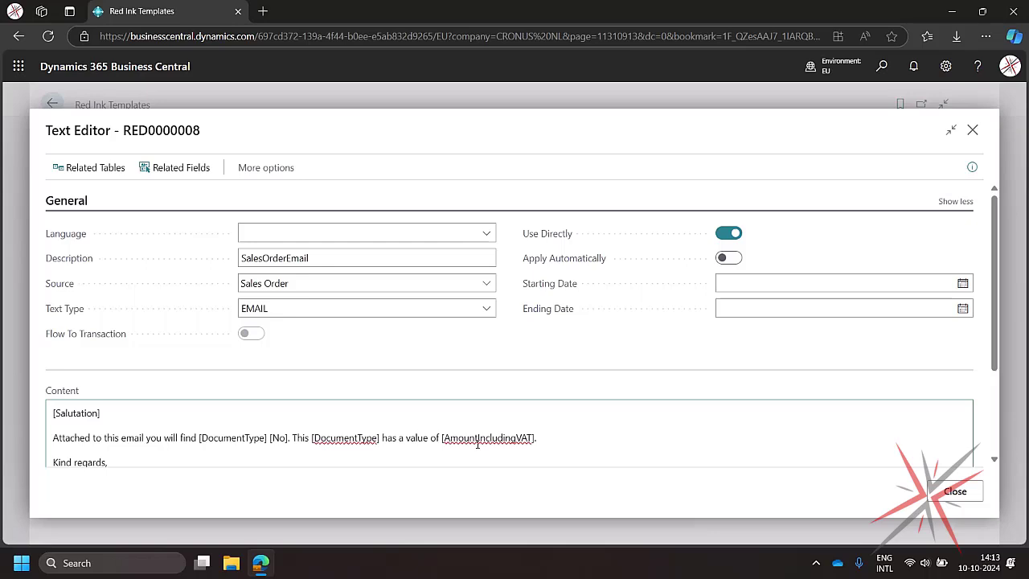
# - Close the template editor and return to the Sales Orders list
pyautogui.scroll(-3, 478, 444)
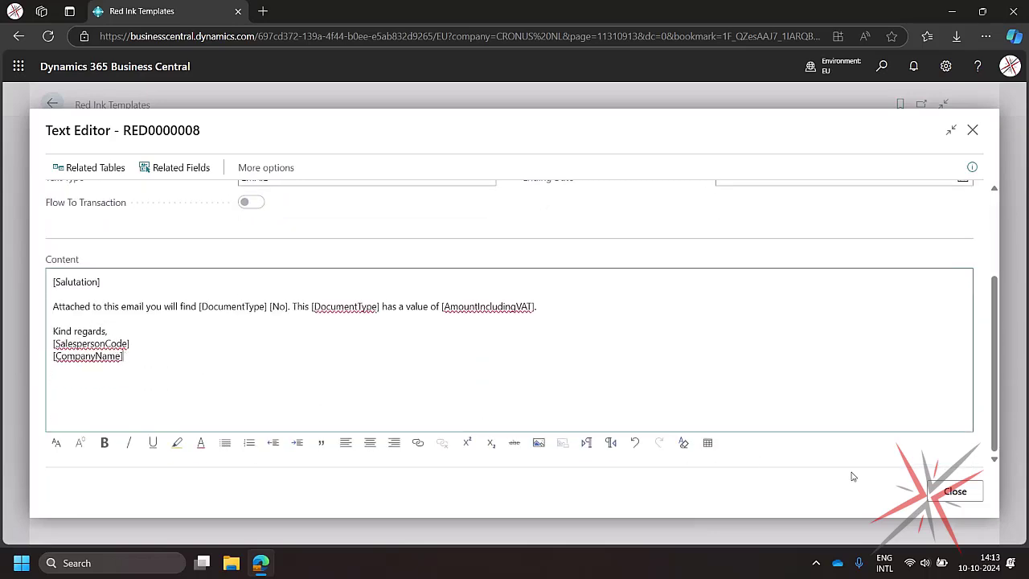
pyautogui.click(956, 494)
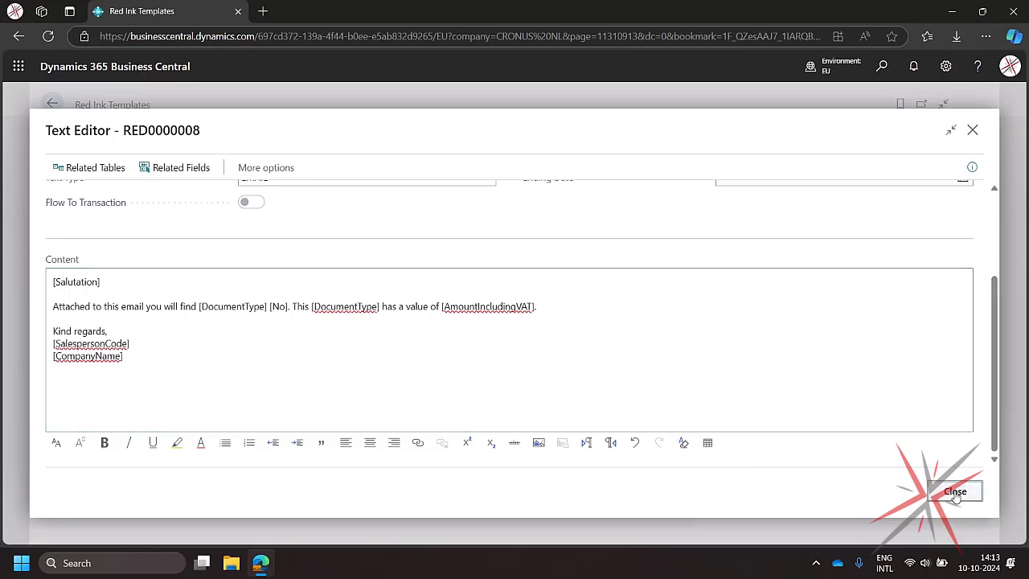
pyautogui.click(52, 103)
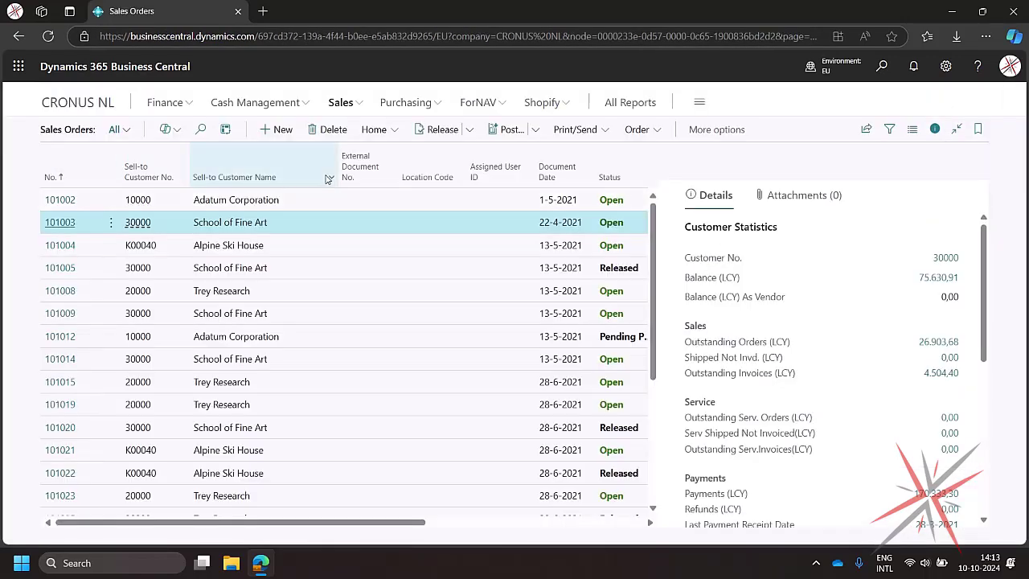
# - Open an email confirmation for sales order 101003 to review the generated message, then discard the email
pyautogui.click(599, 131)
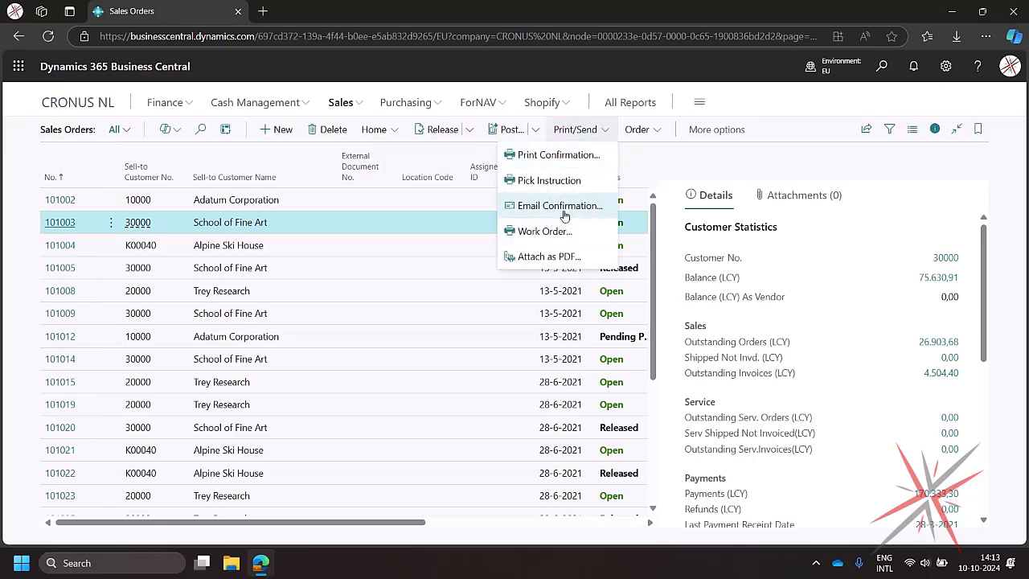
pyautogui.click(559, 200)
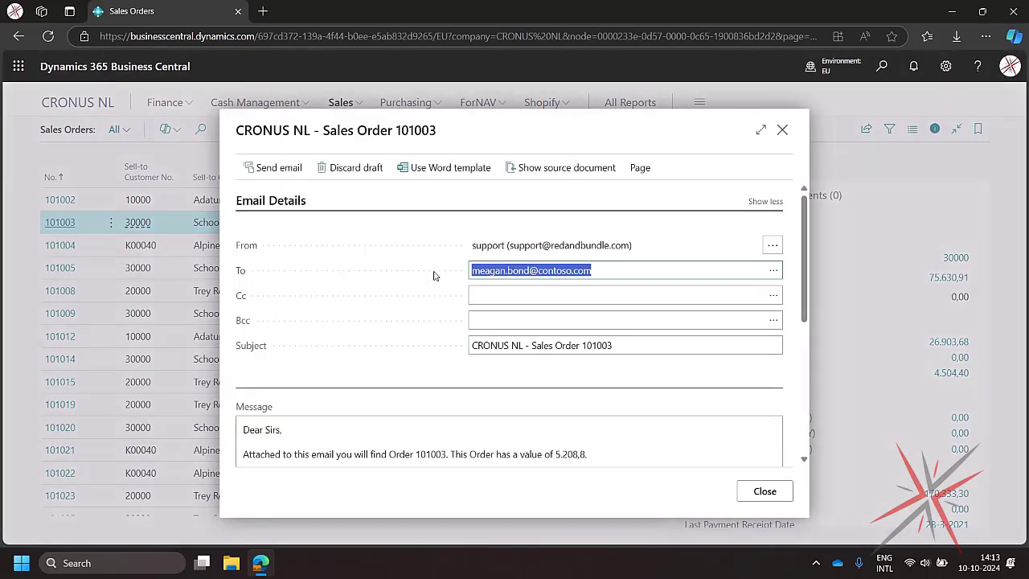
pyautogui.scroll(-1, 301, 433)
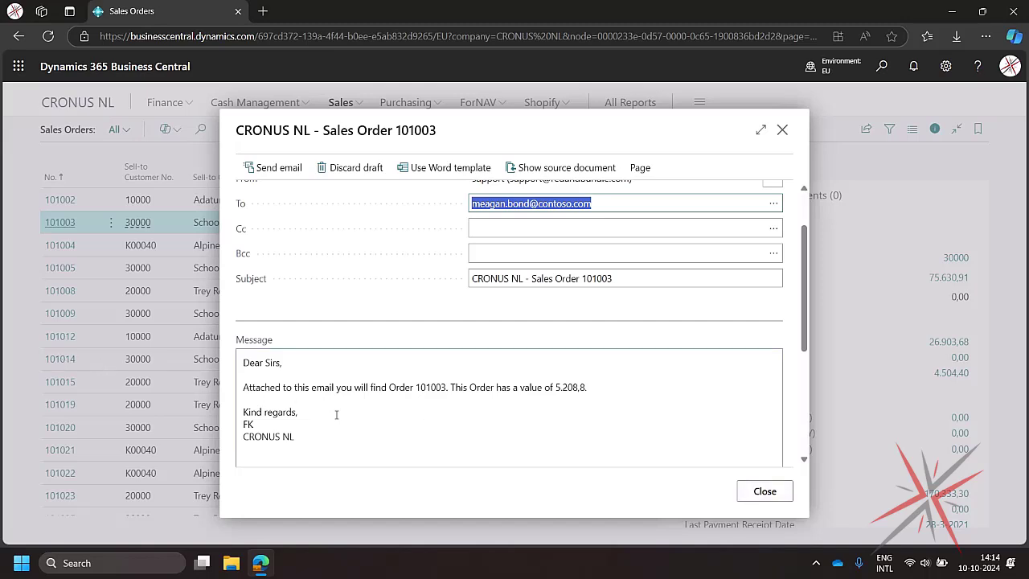
pyautogui.scroll(-3, 565, 408)
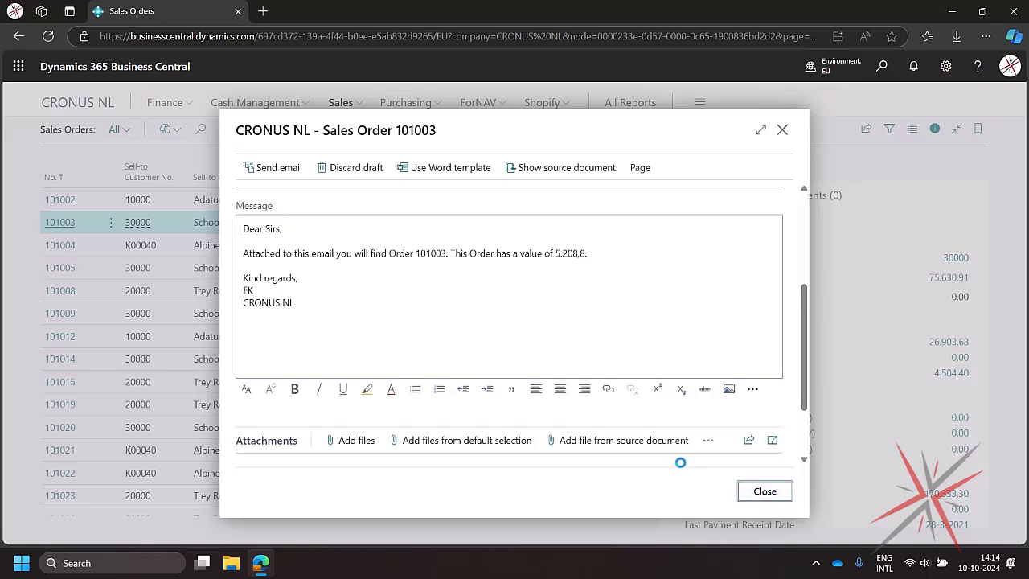
pyautogui.click(758, 491)
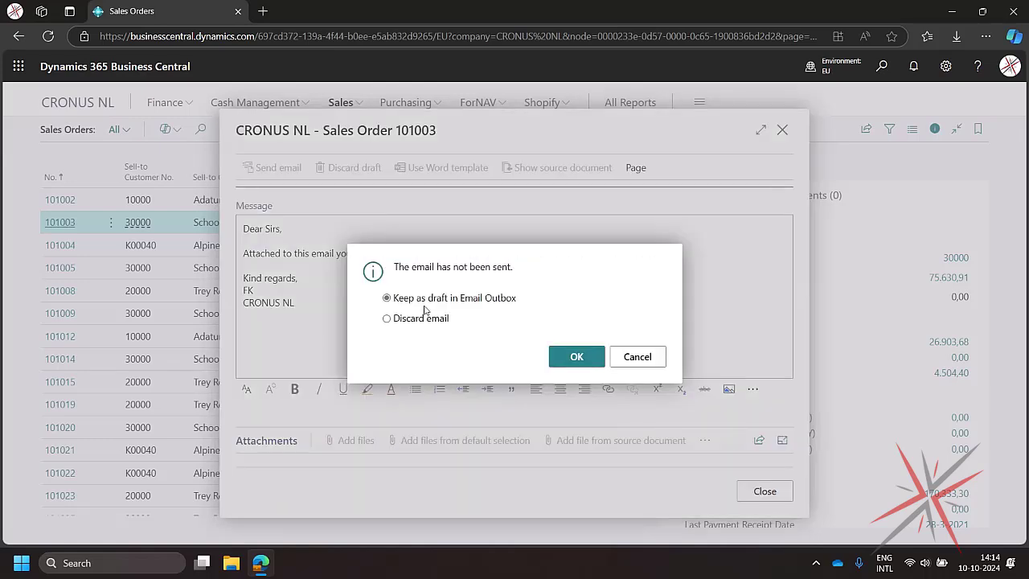
pyautogui.click(387, 318)
pyautogui.click(567, 356)
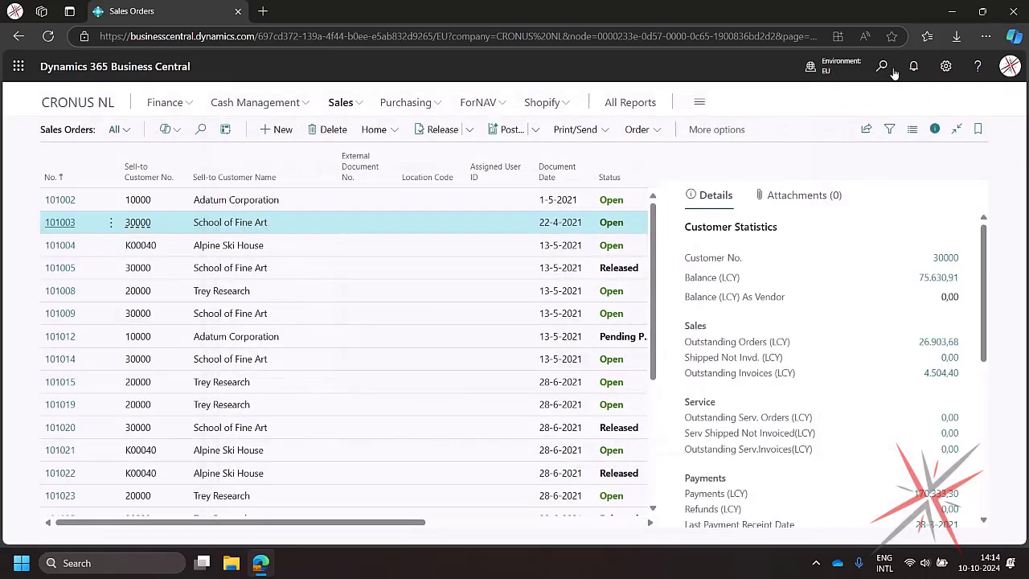
# - Search for Red Ink Templates and reopen template RED0000008 in the text editor
pyautogui.click(881, 67)
pyautogui.write('red ink tem')
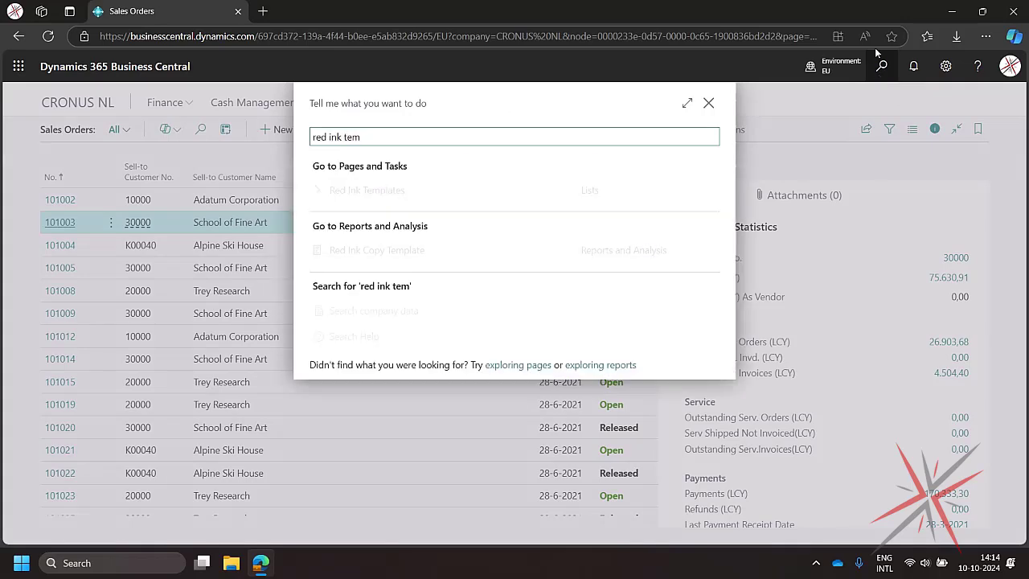
pyautogui.click(464, 194)
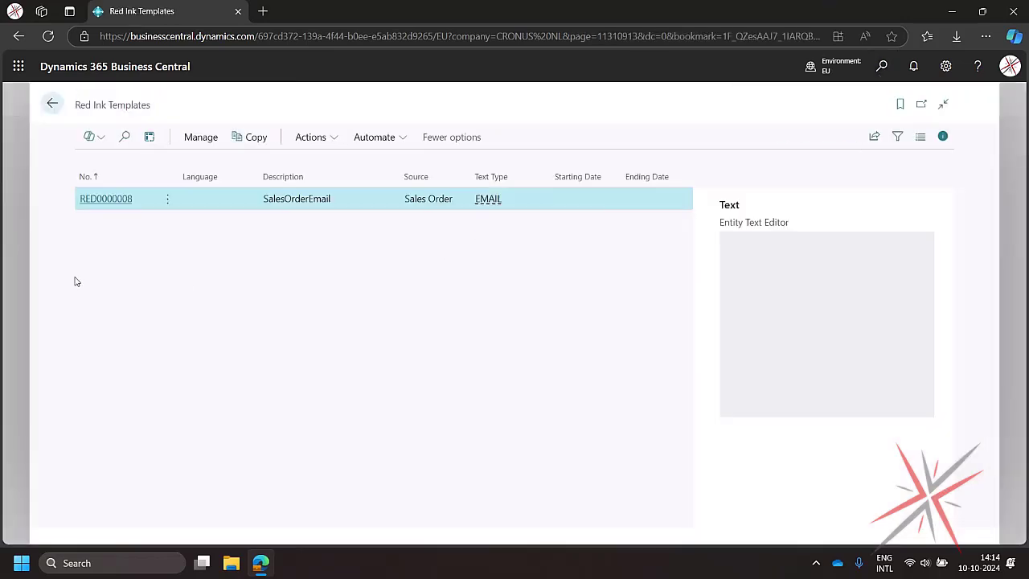
pyautogui.click(91, 201)
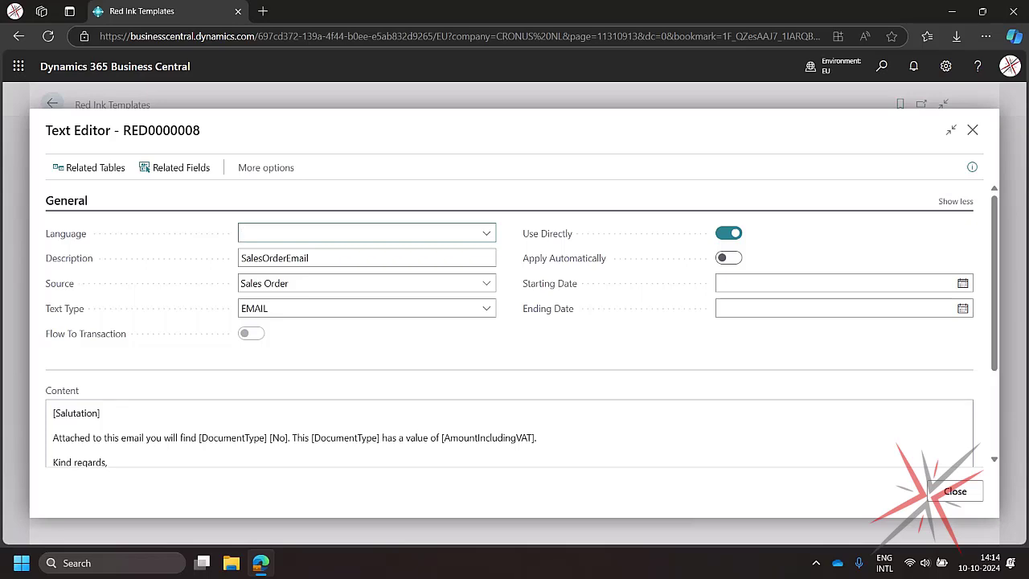
pyautogui.click(198, 442)
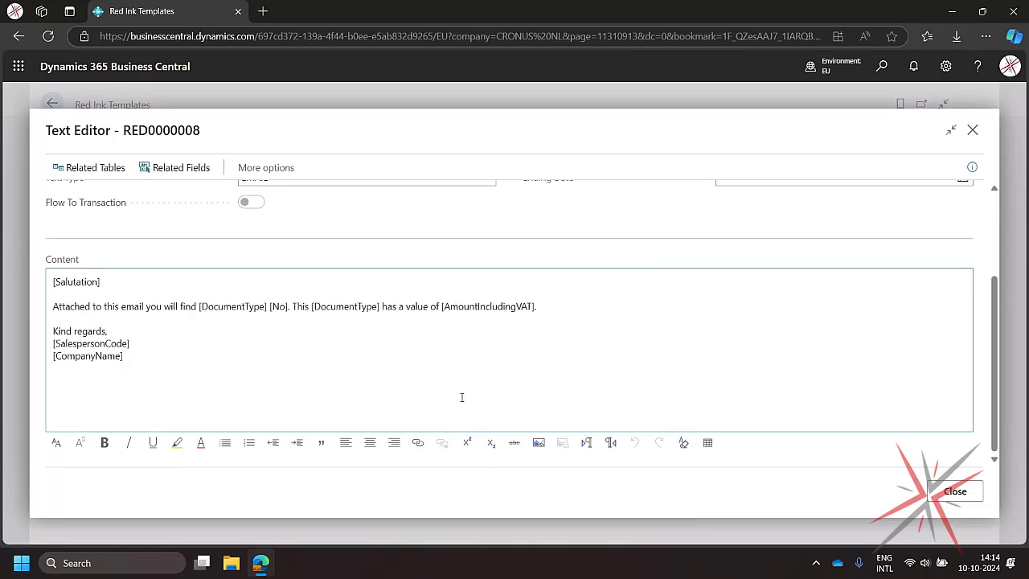
pyautogui.scroll(3, 409, 328)
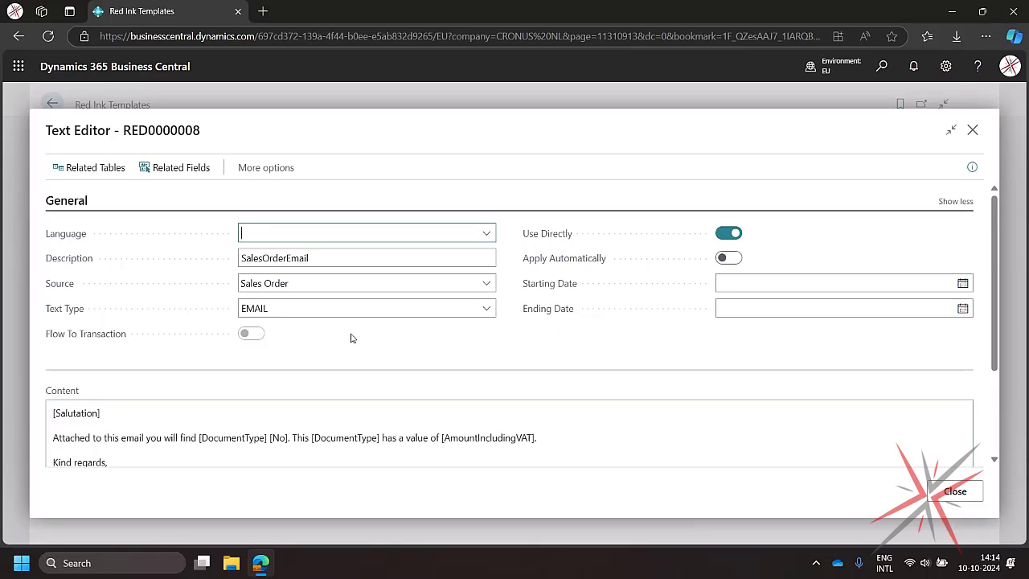
# - Open the related tables and add a Salesperson entry with source table 13 and link reference Base Table
pyautogui.click(113, 169)
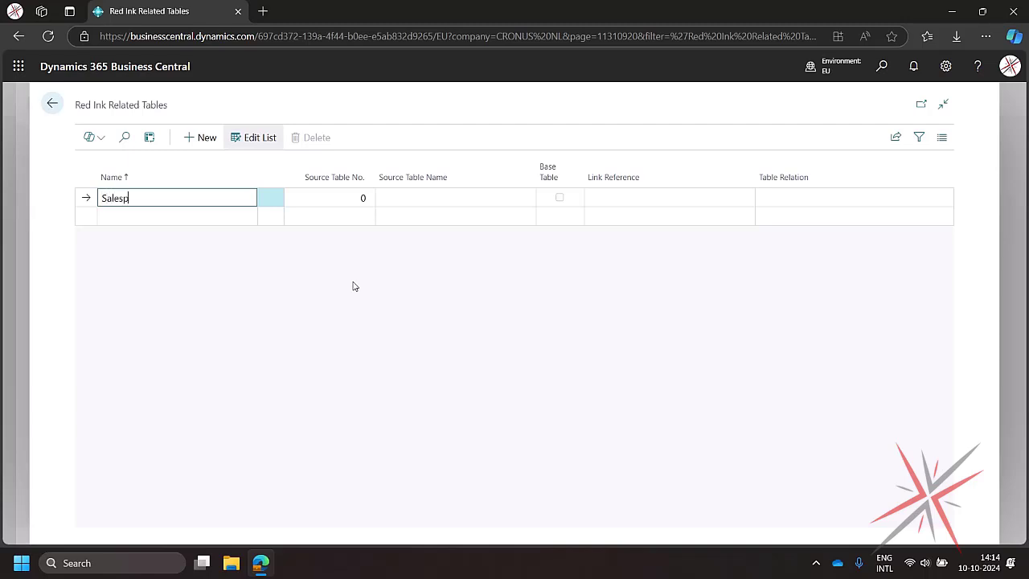
pyautogui.click(344, 197)
pyautogui.click(365, 199)
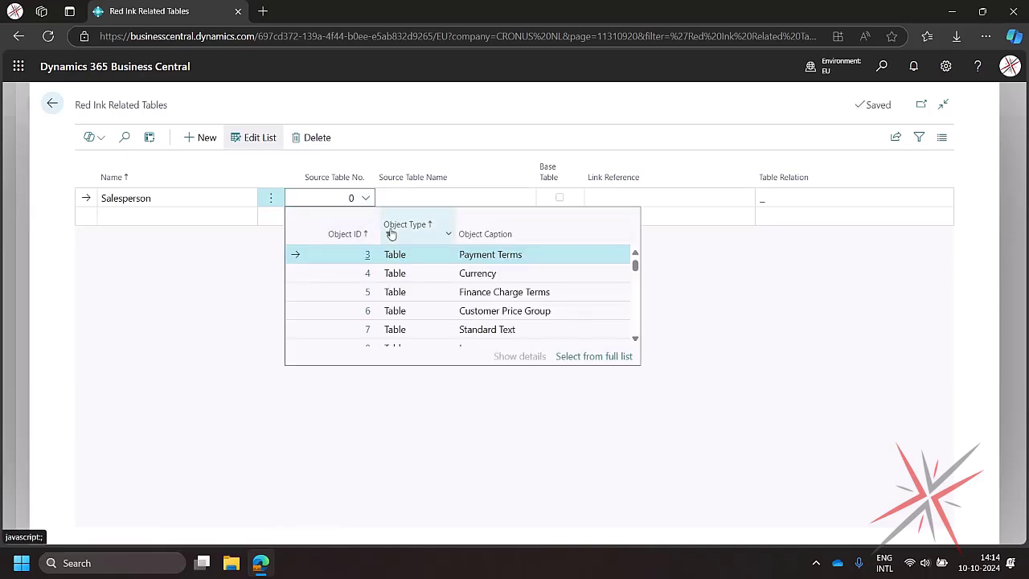
pyautogui.write('salesp')
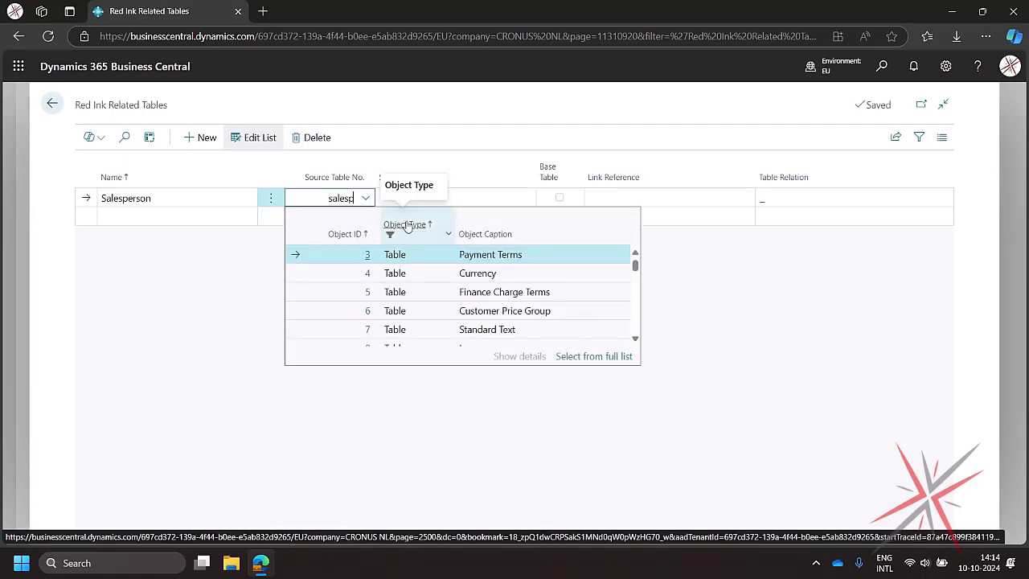
pyautogui.write('er')
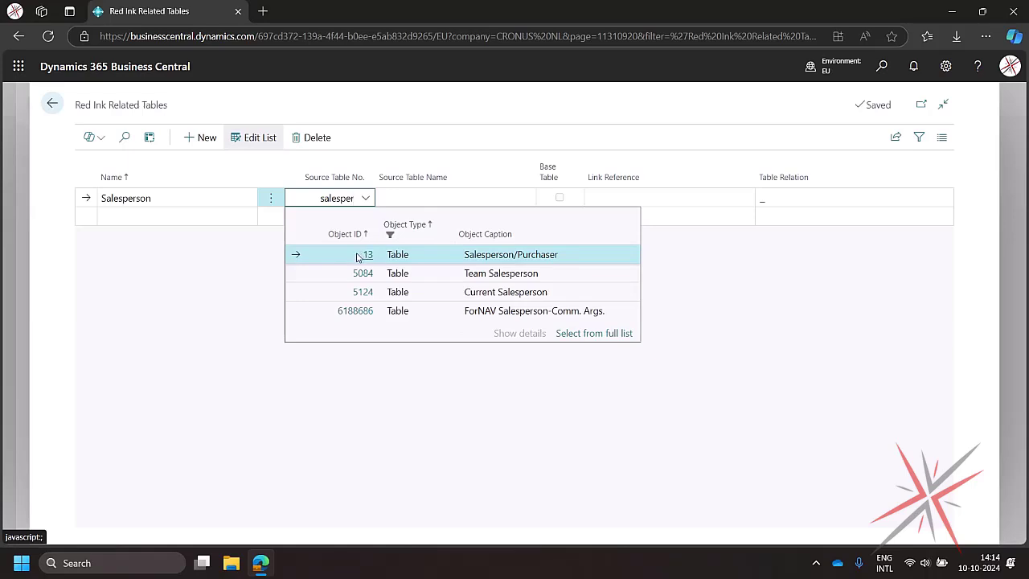
pyautogui.click(358, 257)
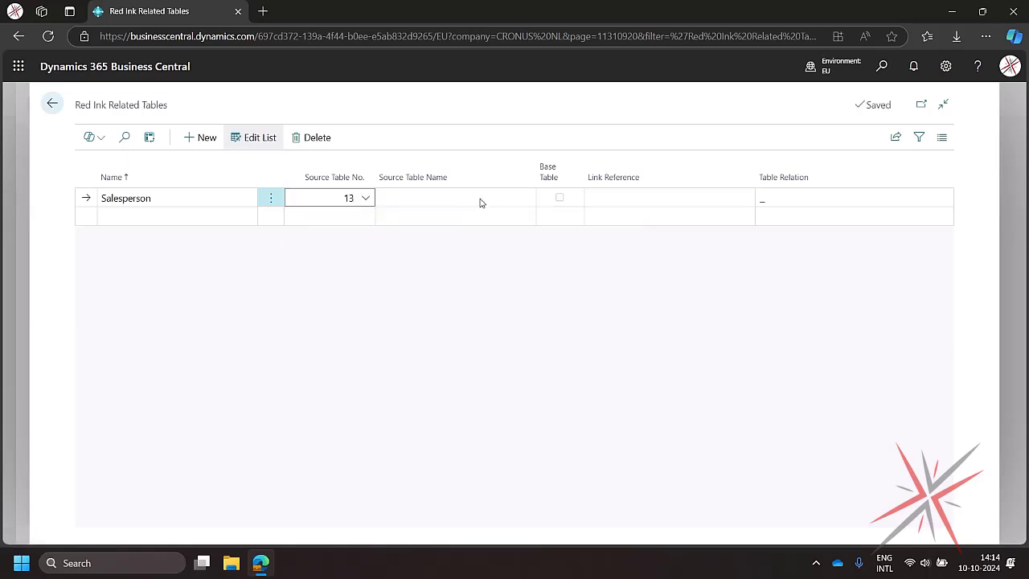
pyautogui.click(483, 203)
pyautogui.click(705, 196)
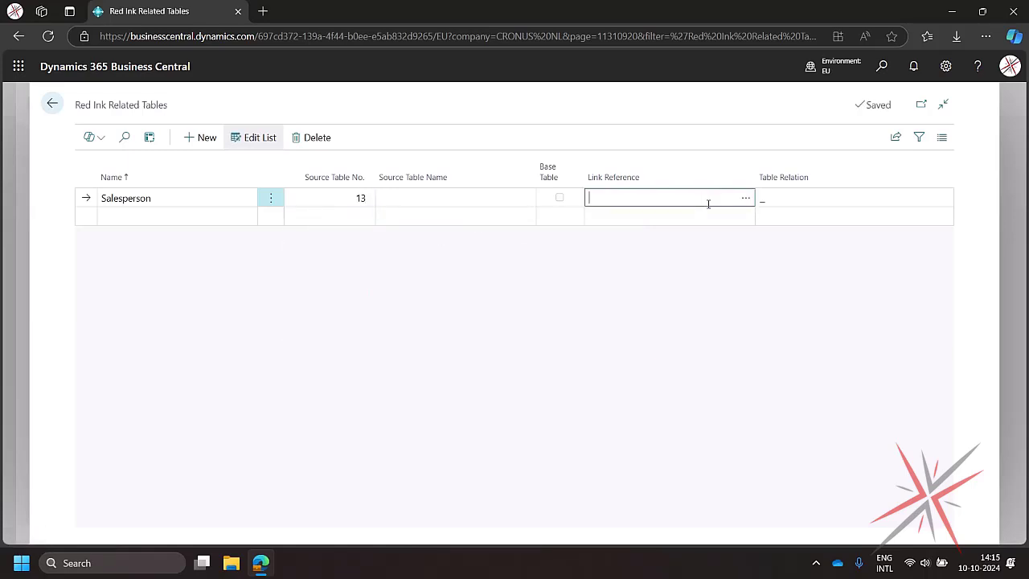
pyautogui.click(753, 202)
pyautogui.click(98, 202)
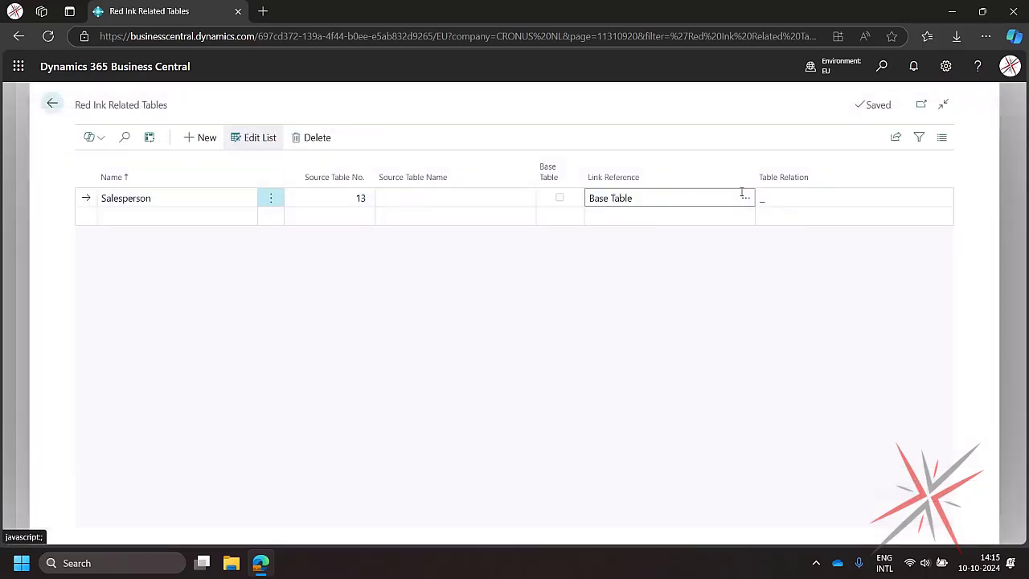
# - Link the Salesperson related table by relating its Code field (field 1) to the base table's Salesperson Code field
pyautogui.click(811, 201)
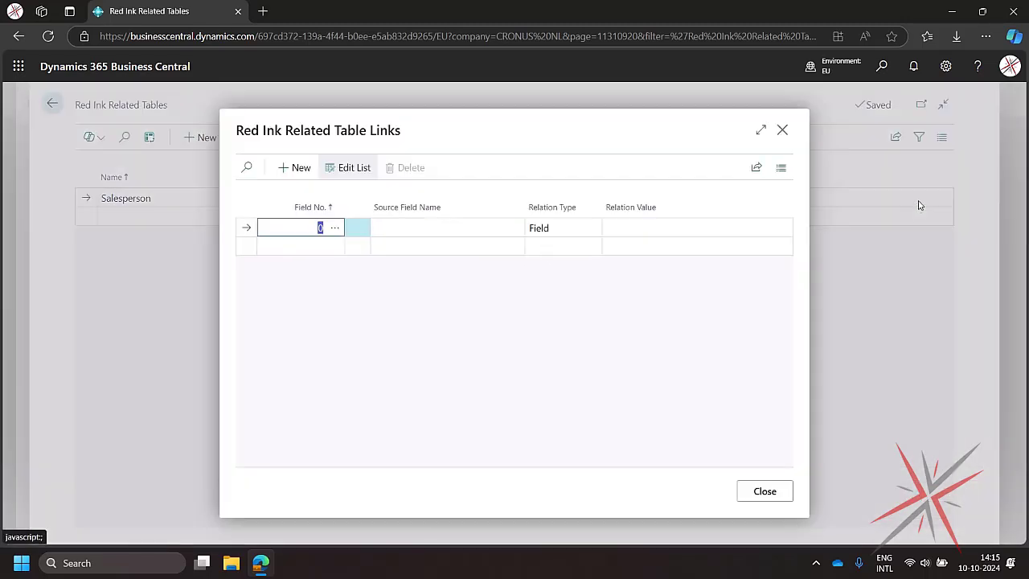
pyautogui.click(435, 234)
pyautogui.click(333, 228)
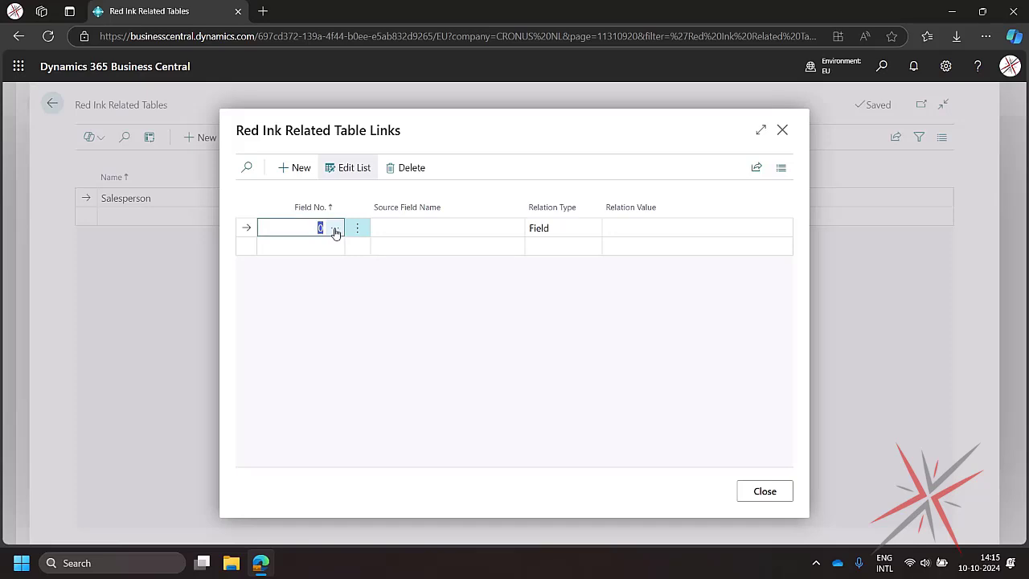
pyautogui.click(337, 230)
pyautogui.click(355, 246)
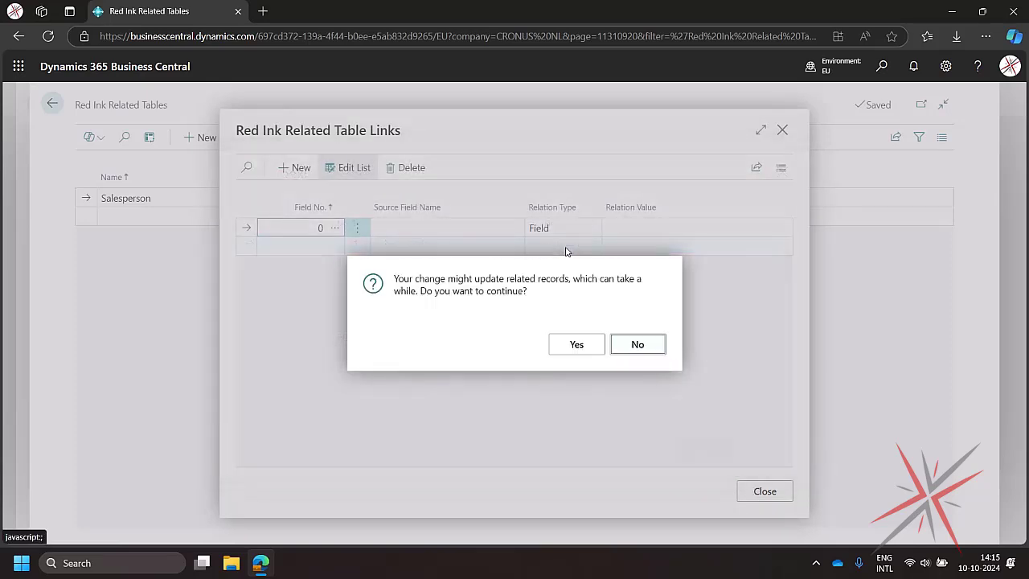
pyautogui.click(577, 344)
pyautogui.click(685, 231)
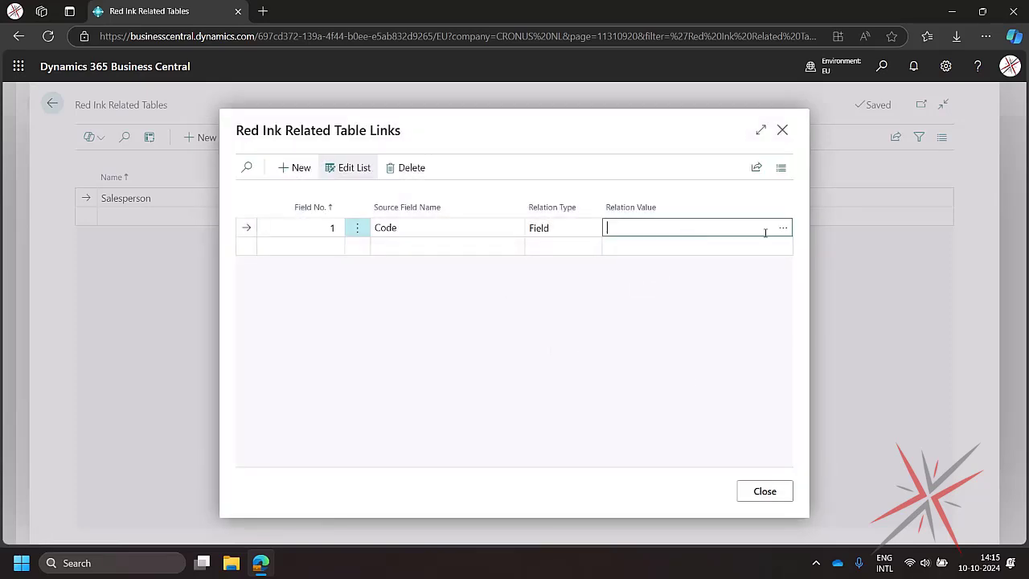
pyautogui.click(781, 230)
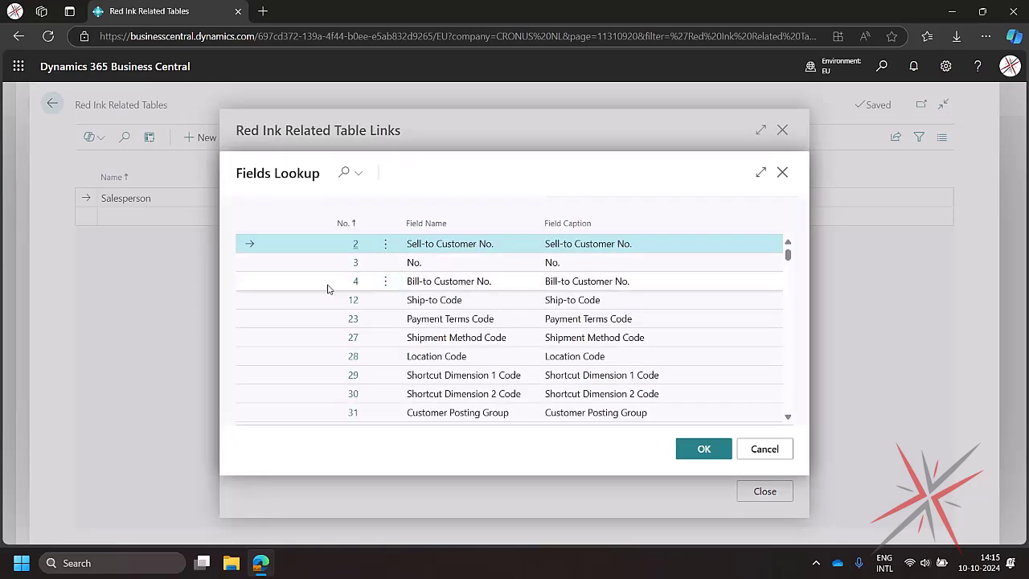
pyautogui.click(356, 175)
pyautogui.write('s')
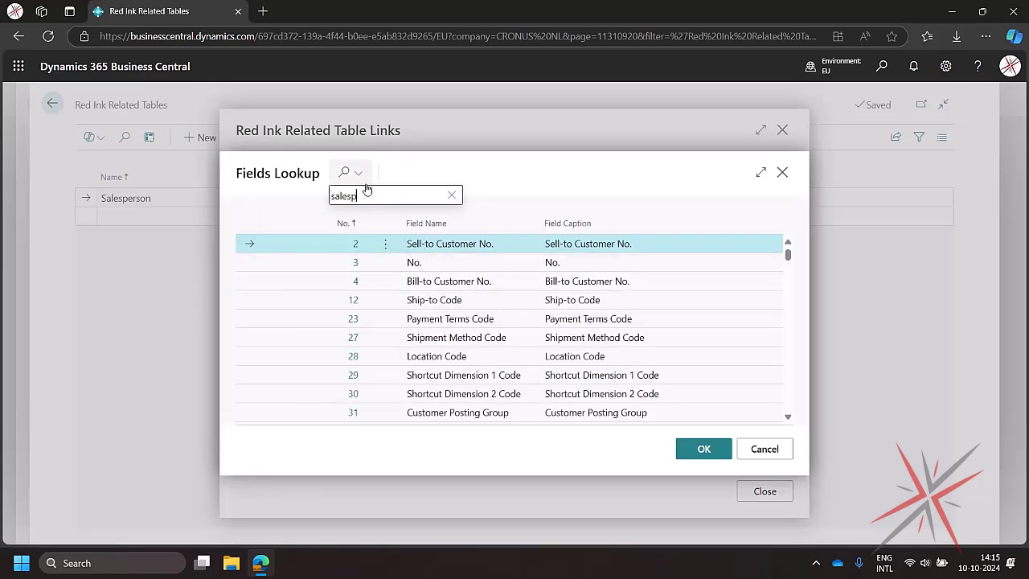
pyautogui.write('alesp')
pyautogui.click(359, 245)
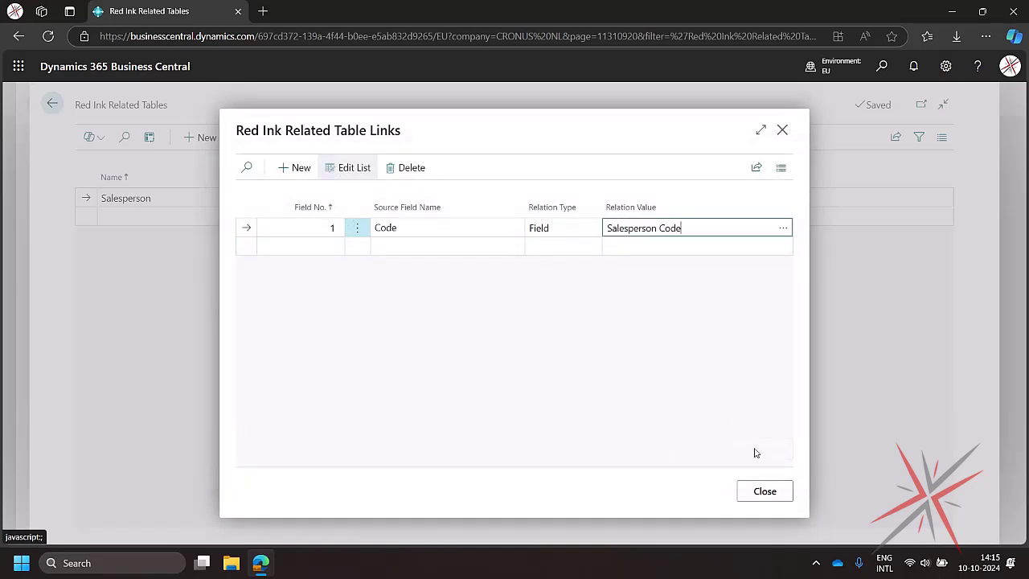
pyautogui.click(765, 491)
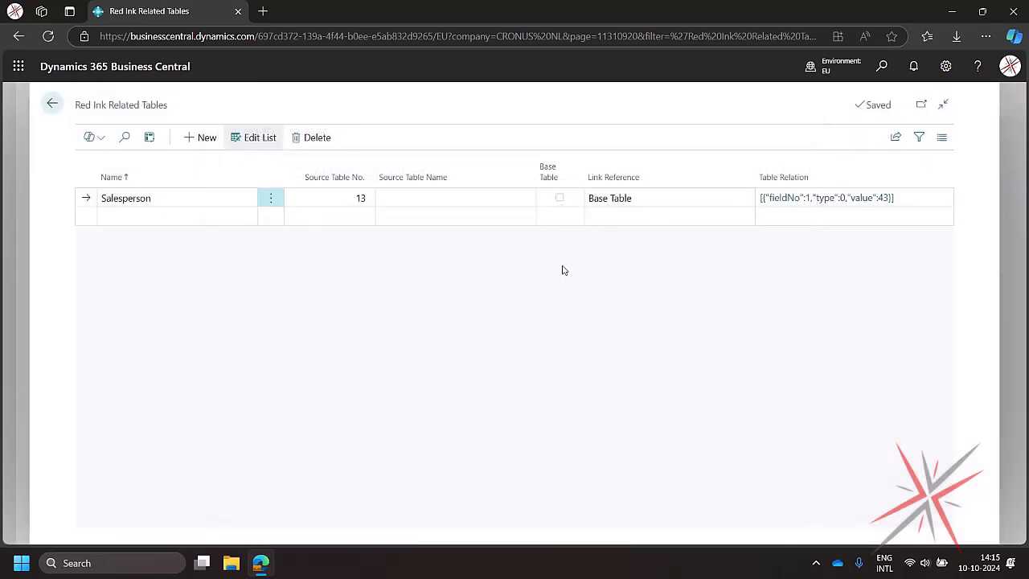
# - Return to the template and add a template field taking field 2, Name, from the Salesperson related table
pyautogui.click(55, 103)
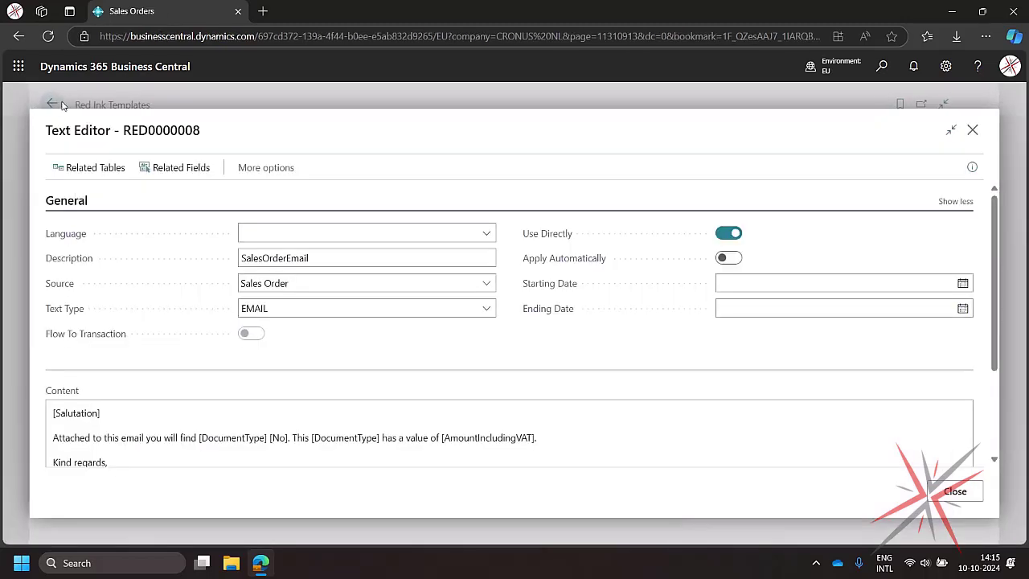
pyautogui.click(165, 167)
pyautogui.click(286, 368)
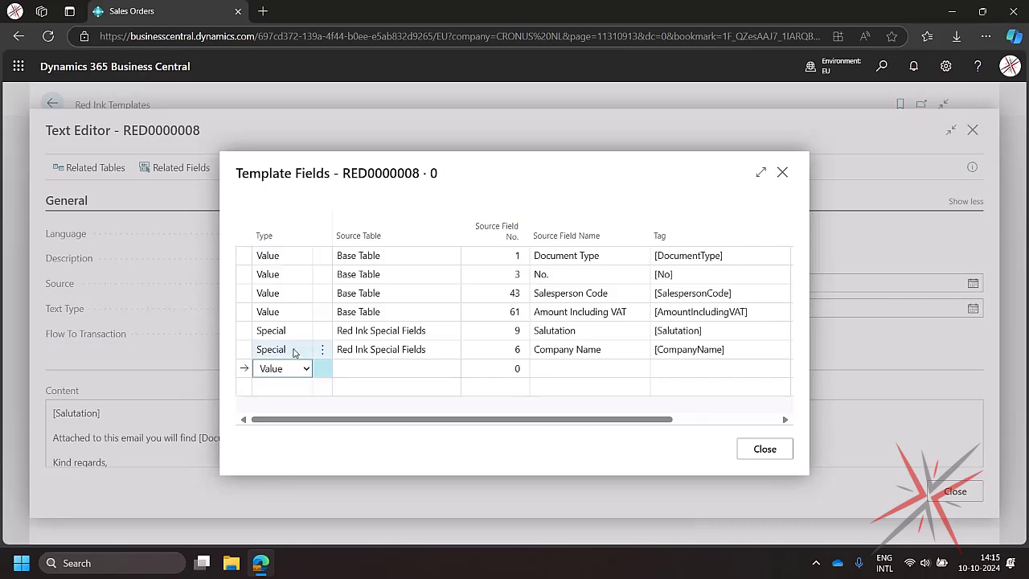
pyautogui.click(375, 366)
pyautogui.click(451, 368)
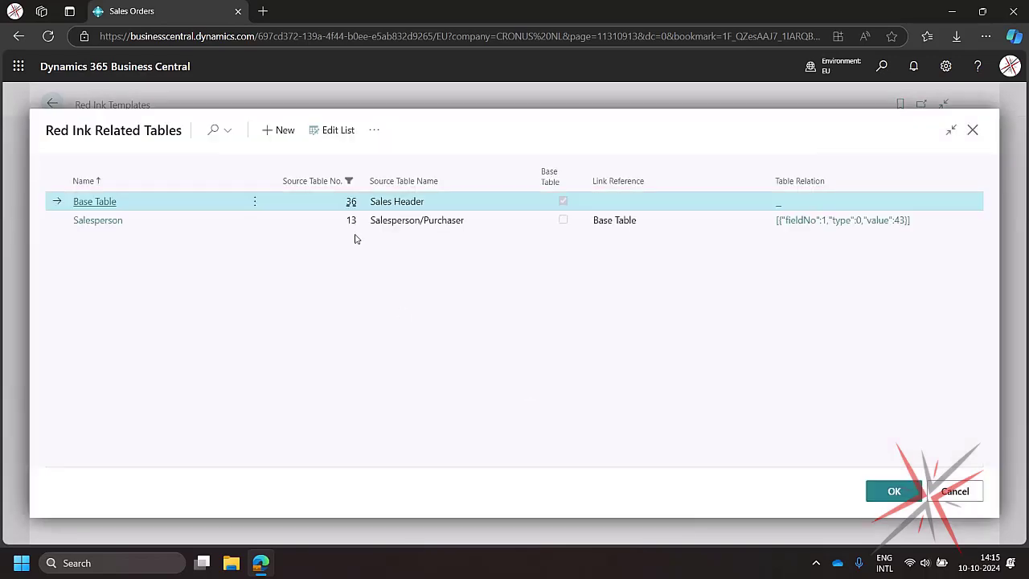
pyautogui.click(119, 223)
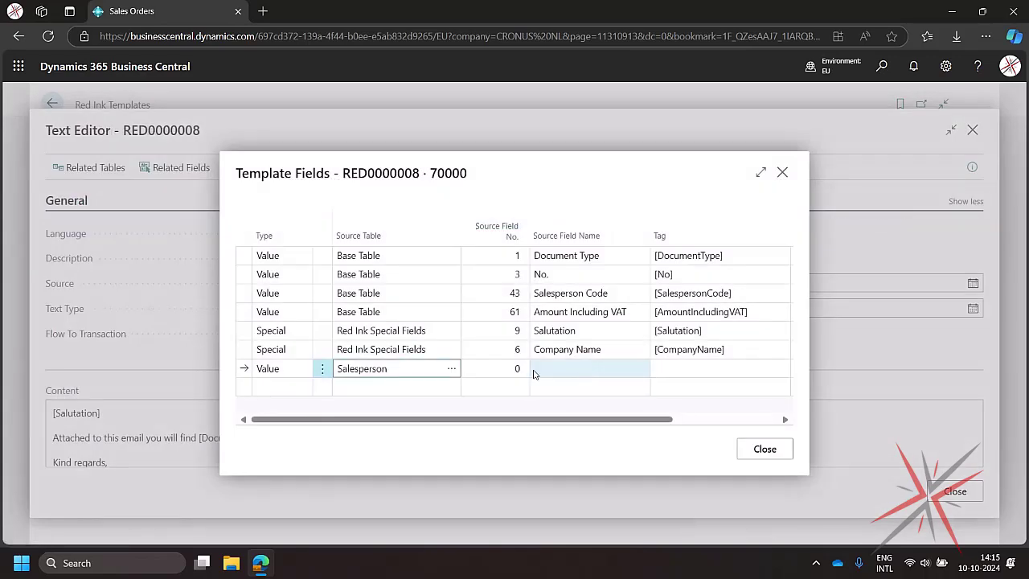
pyautogui.click(523, 370)
pyautogui.click(525, 368)
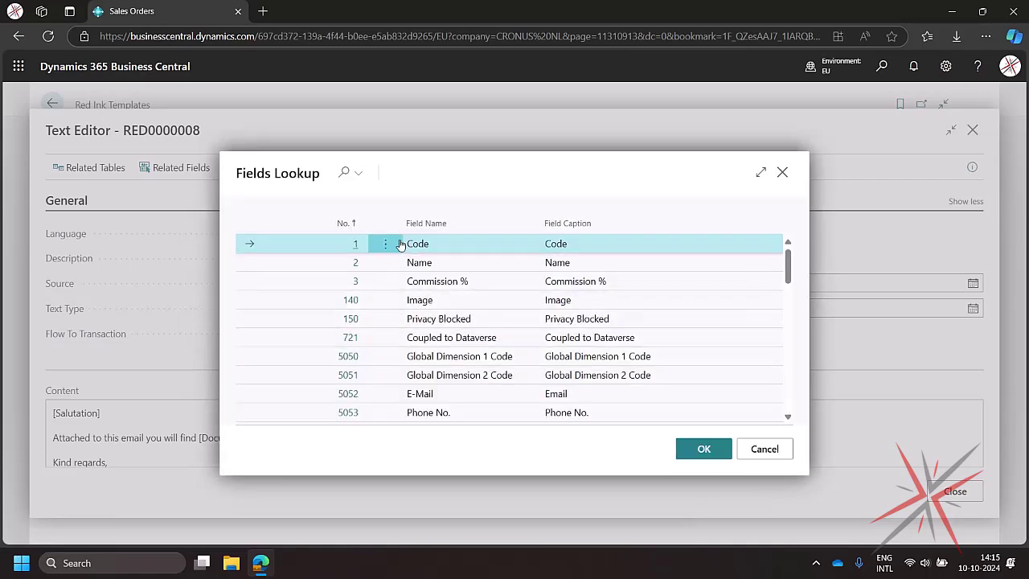
pyautogui.doubleClick(359, 263)
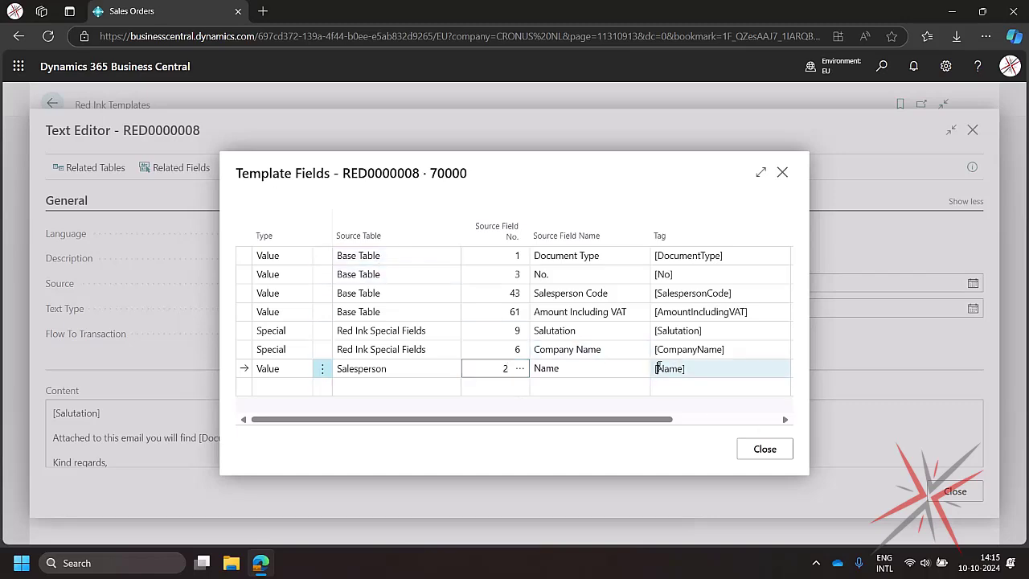
# - Rename the new field's tag to [SalespersonName] and close the template fields list
pyautogui.click(659, 367)
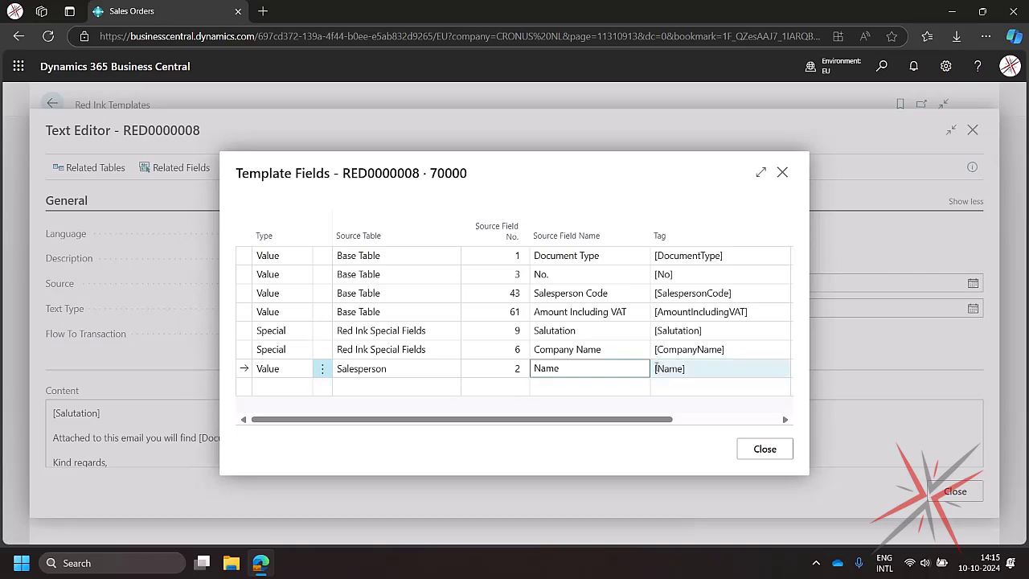
pyautogui.click(659, 369)
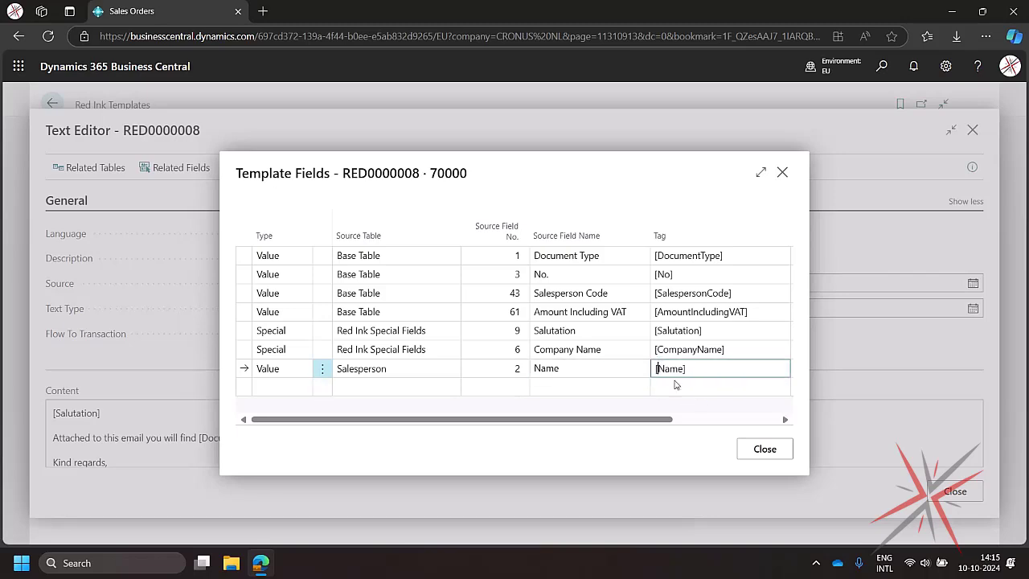
pyautogui.write('Salesperson')
pyautogui.click(566, 403)
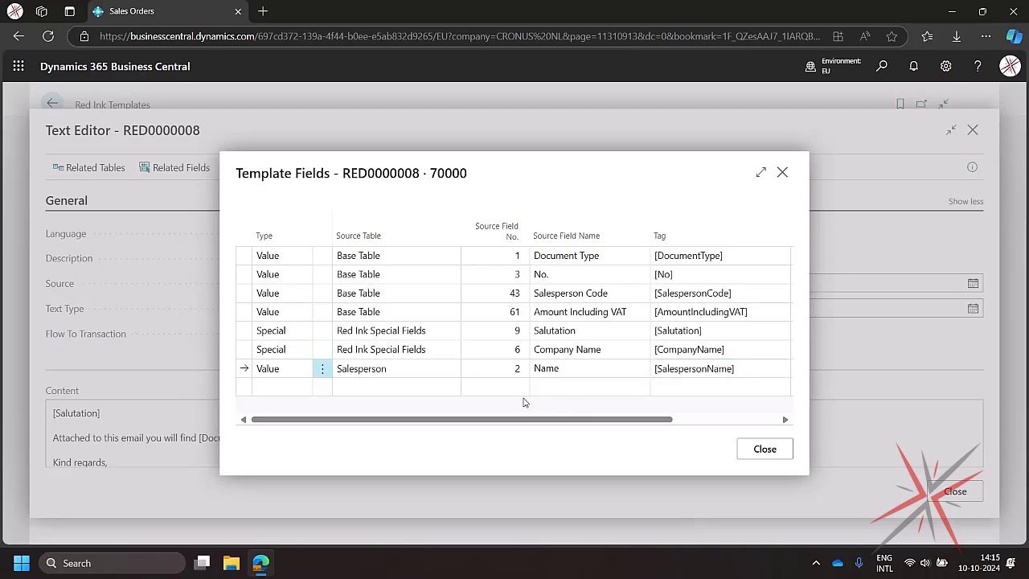
pyautogui.click(771, 462)
# - Replace the [SalespersonCode] tag in the email signature with [SalespersonName]
pyautogui.click(145, 449)
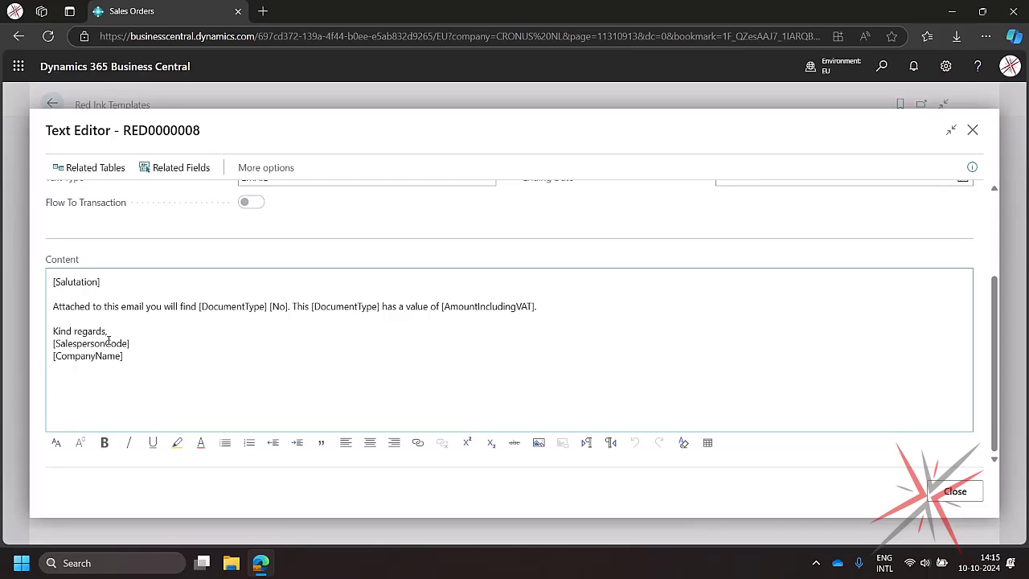
pyautogui.moveTo(105, 343); pyautogui.dragTo(127, 343)
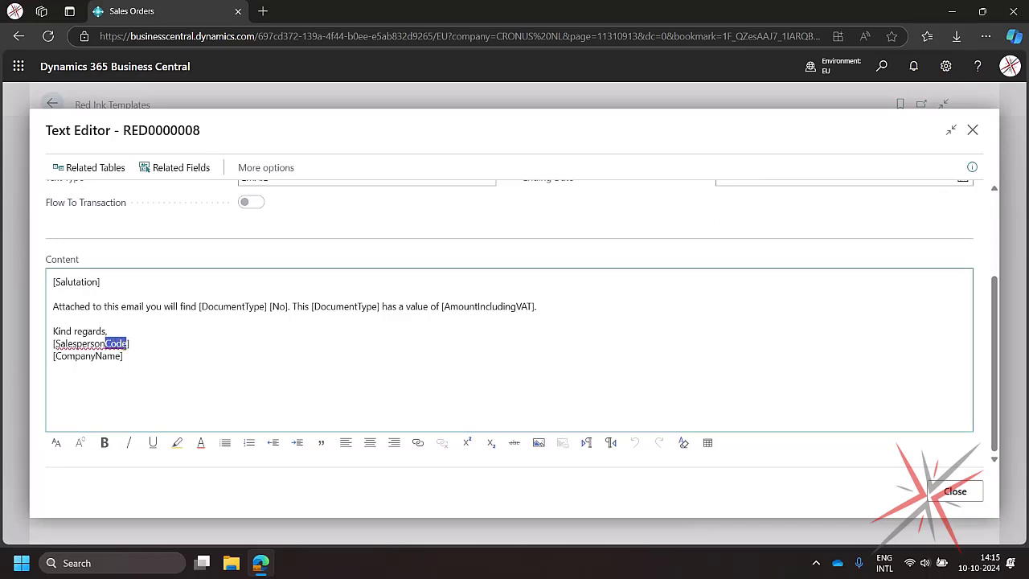
pyautogui.write('Nam')
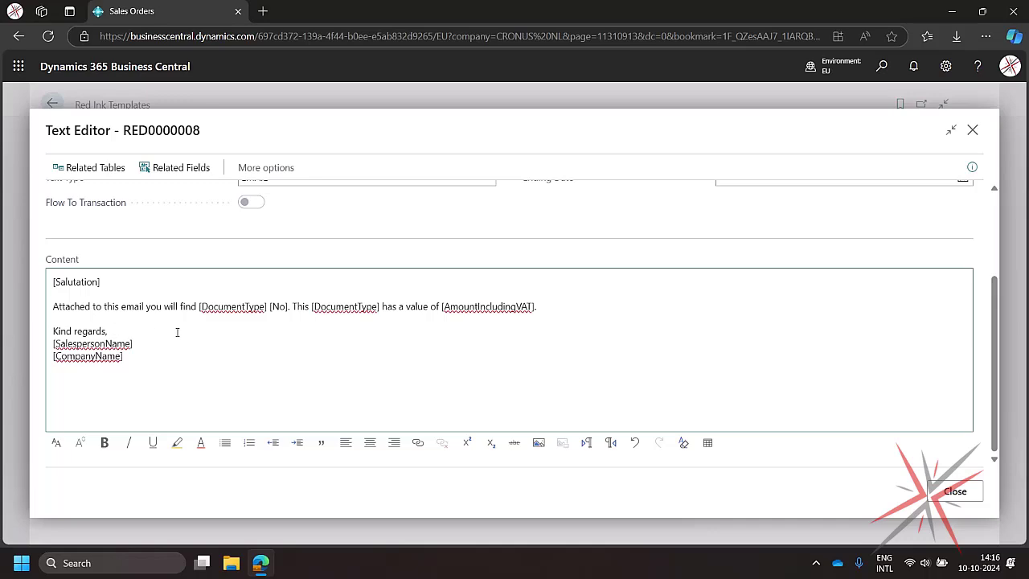
# - Apply a different font to the [No] tag in the email body
pyautogui.scroll(1, 177, 332)
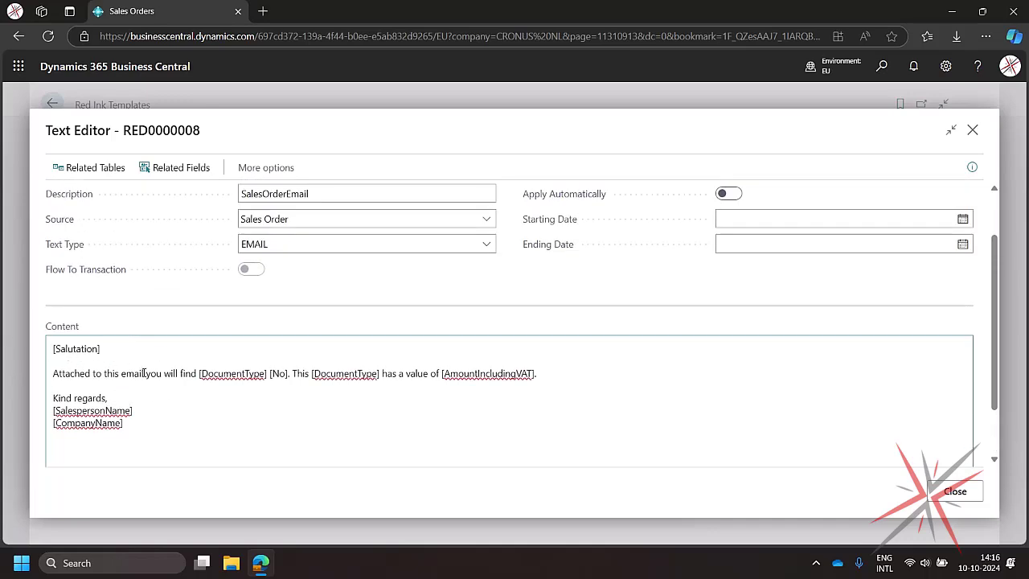
pyautogui.moveTo(270, 373); pyautogui.dragTo(287, 373)
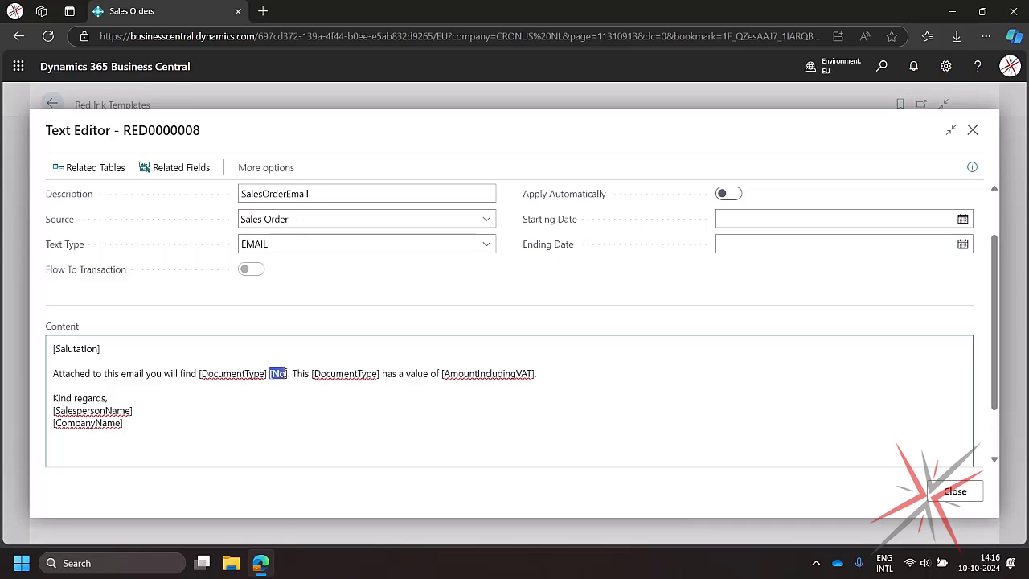
pyautogui.scroll(-1, 321, 416)
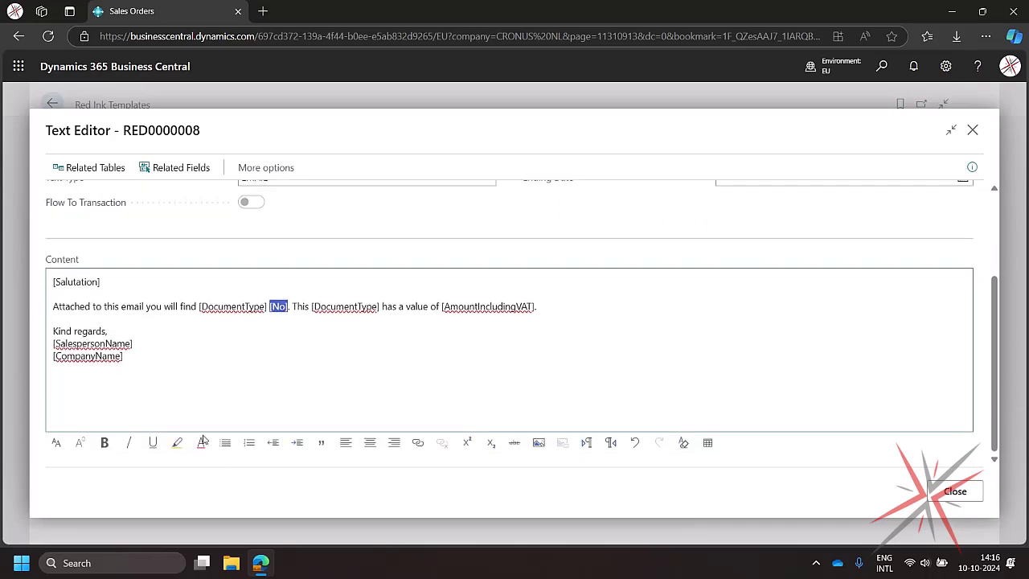
pyautogui.click(56, 442)
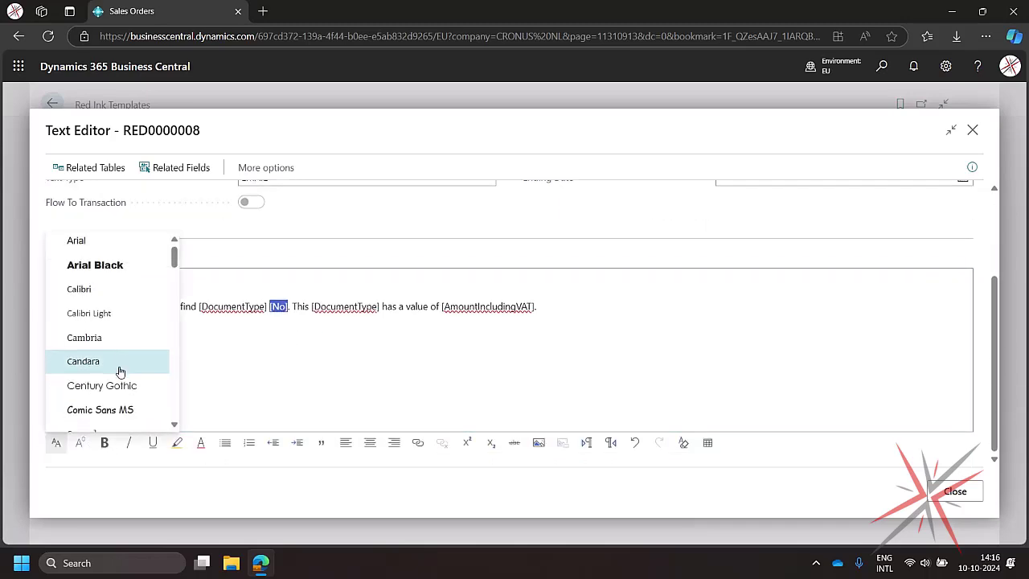
pyautogui.scroll(-2, 117, 367)
pyautogui.click(115, 377)
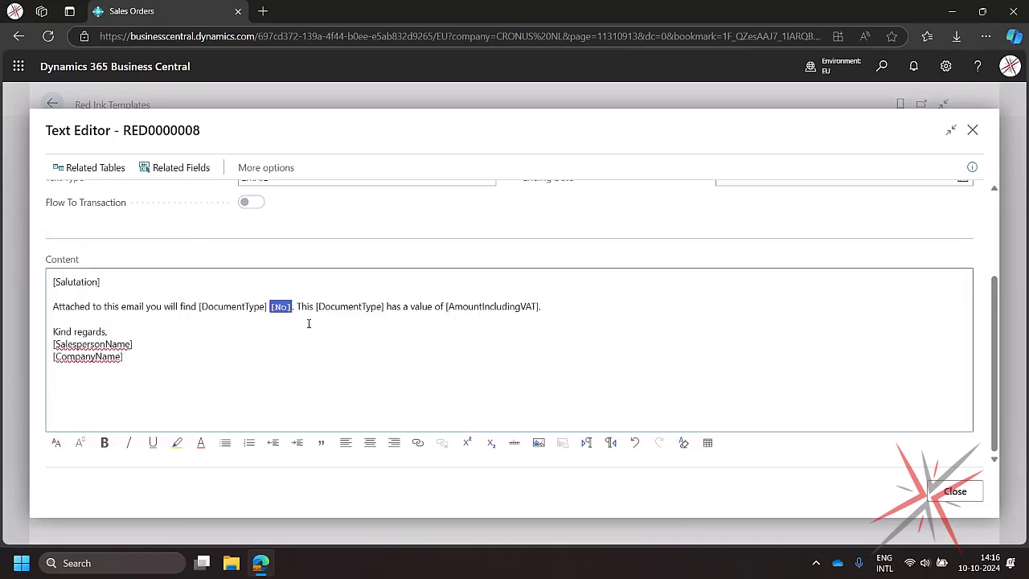
# - Make the [AmountIncludingVAT] tag bold and underlined
pyautogui.moveTo(448, 307); pyautogui.dragTo(538, 304)
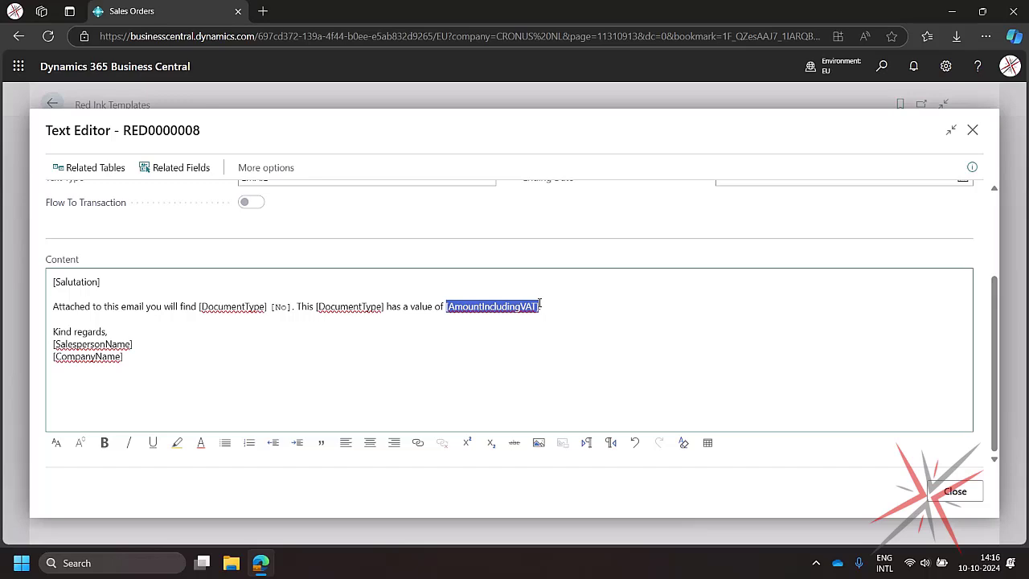
pyautogui.hotkey('ctrl', 'b')
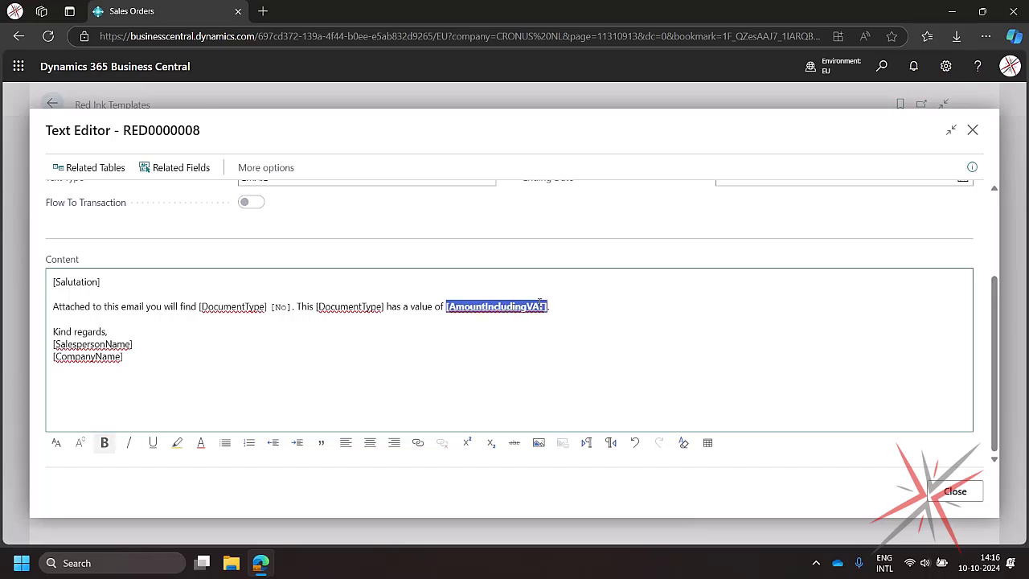
pyautogui.hotkey('ctrl', 'u')
# - Increase the font size of the [SalespersonName] tag in the signature
pyautogui.moveTo(50, 344); pyautogui.dragTo(140, 342)
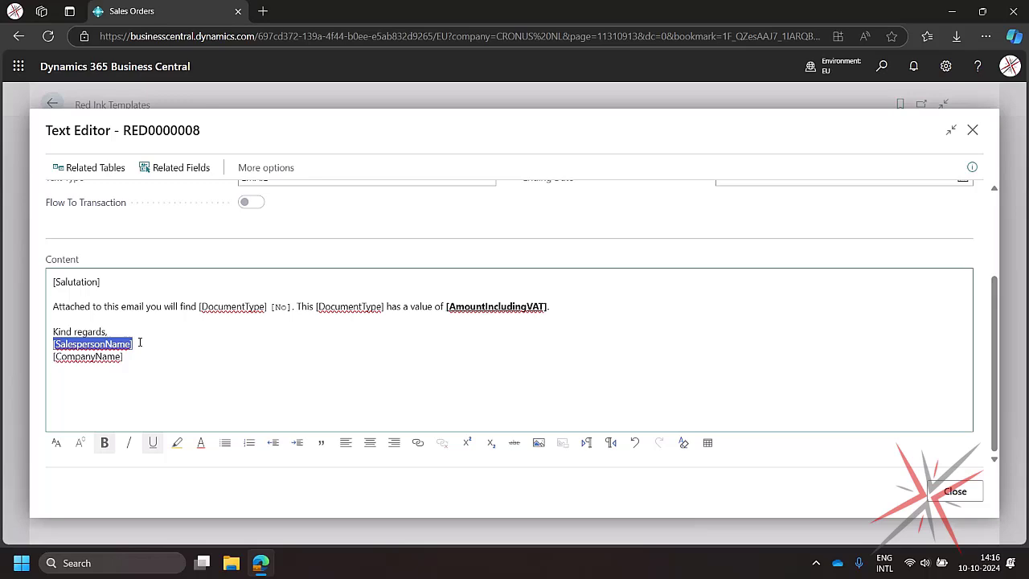
pyautogui.click(80, 442)
pyautogui.click(106, 357)
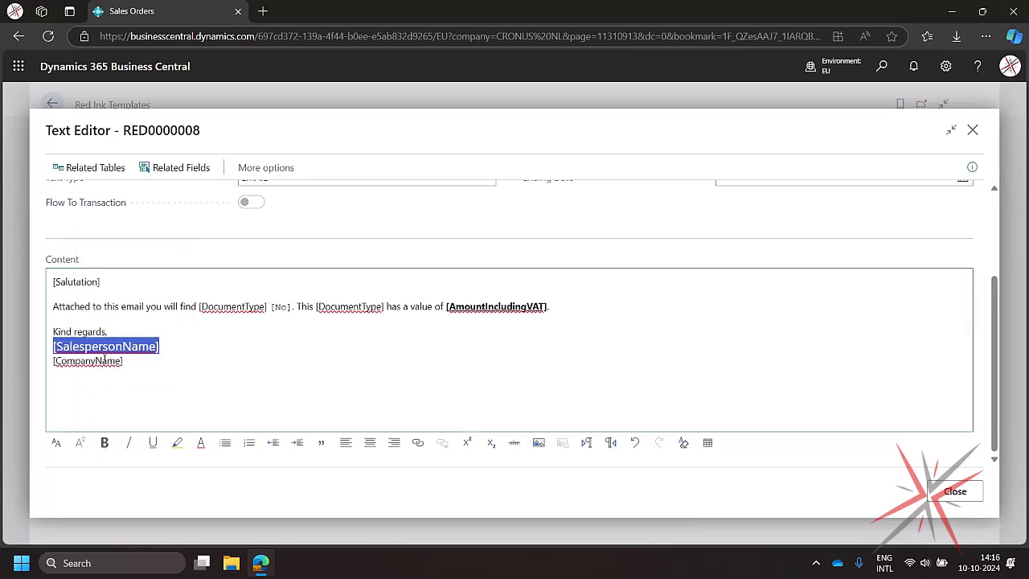
# - Italicize the [CompanyName] tag in the signature
pyautogui.moveTo(52, 361); pyautogui.dragTo(142, 364)
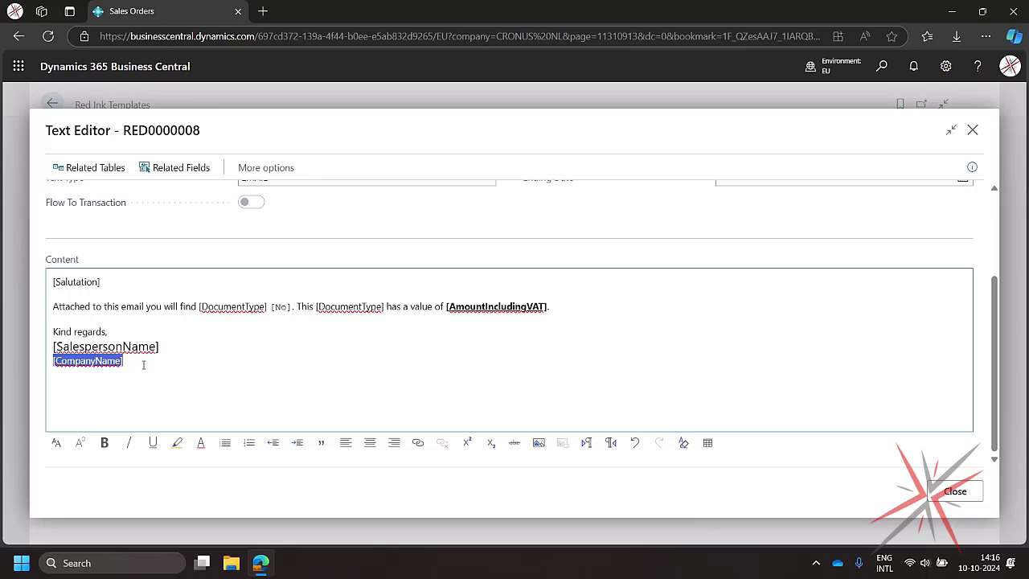
pyautogui.hotkey('ctrl', 'i')
pyautogui.click(143, 365)
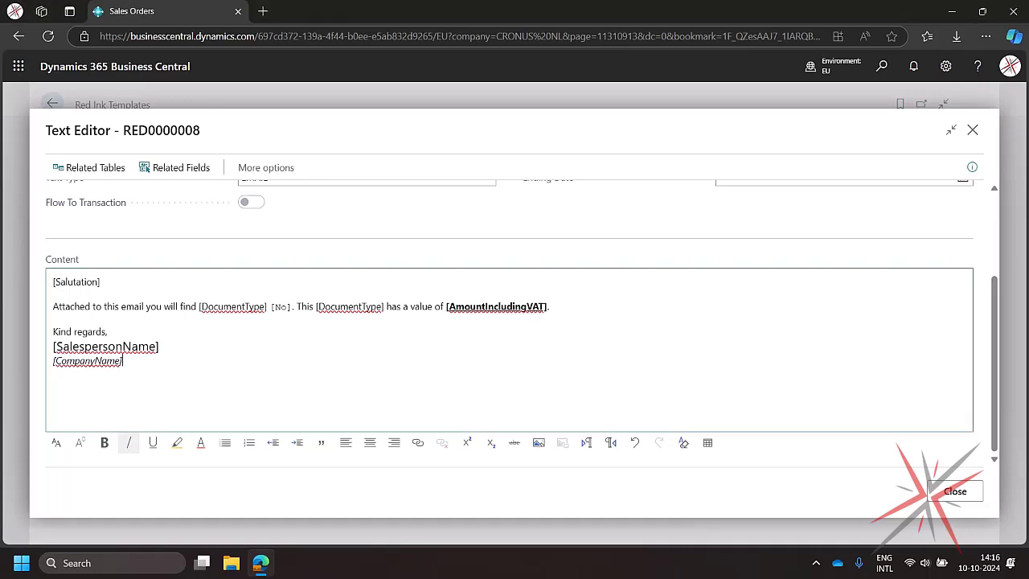
# - Try to drag the logo image from its browser tab into the template content below the signature
pyautogui.moveTo(75, 429); pyautogui.dragTo(160, 441)
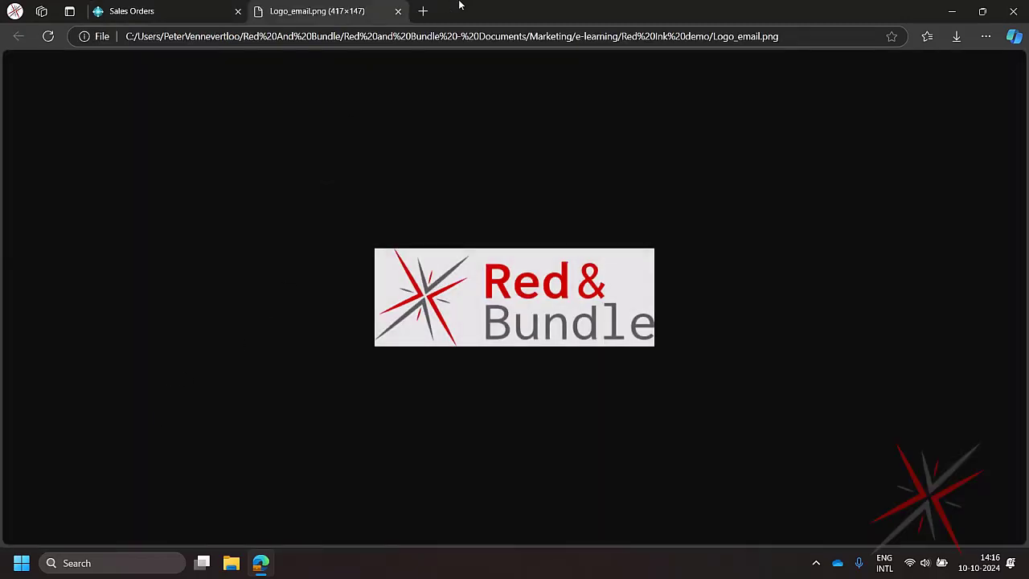
pyautogui.click(399, 11)
pyautogui.click(101, 382)
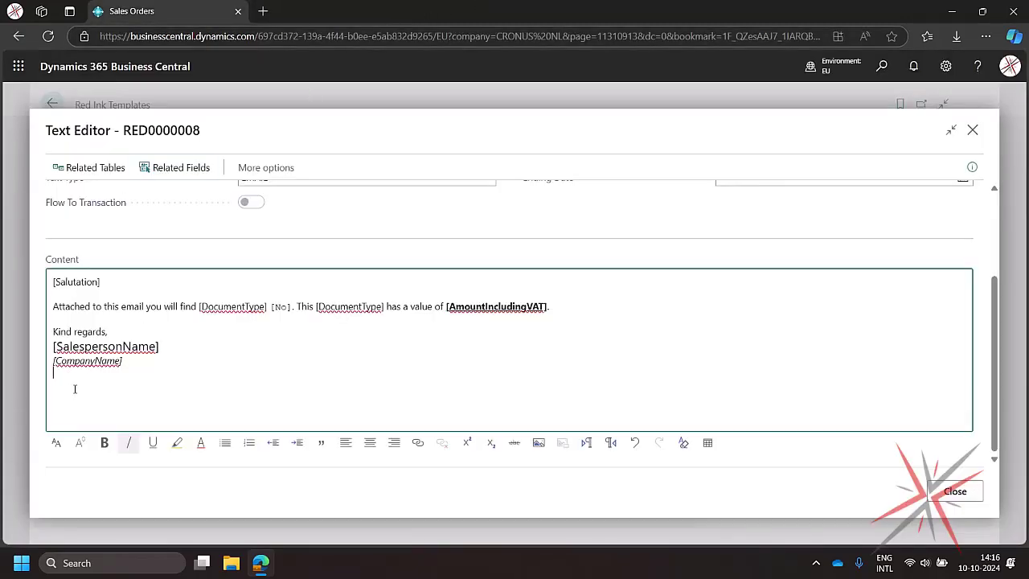
pyautogui.moveTo(1, 386); pyautogui.dragTo(153, 442)
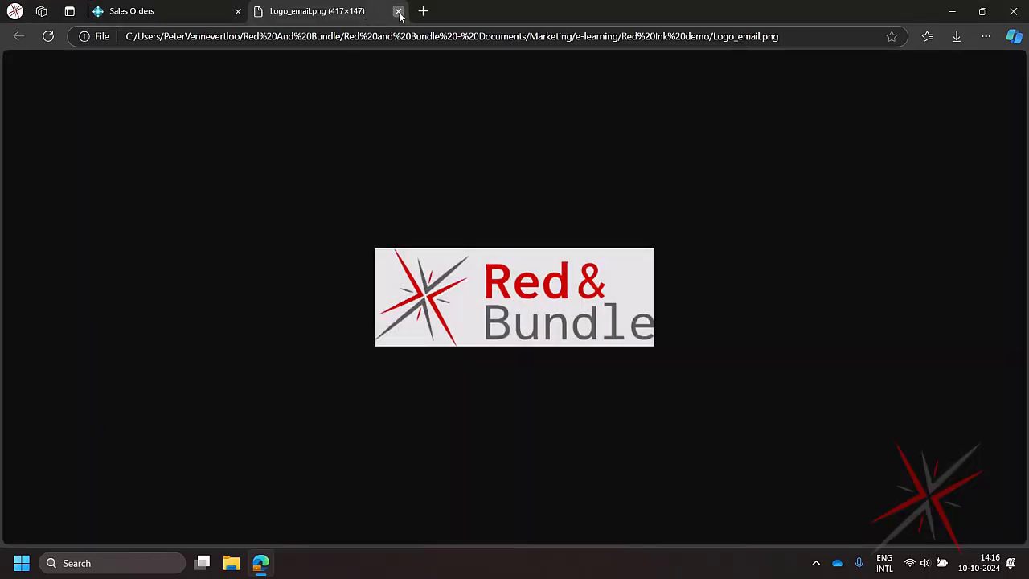
pyautogui.click(395, 12)
pyautogui.click(98, 397)
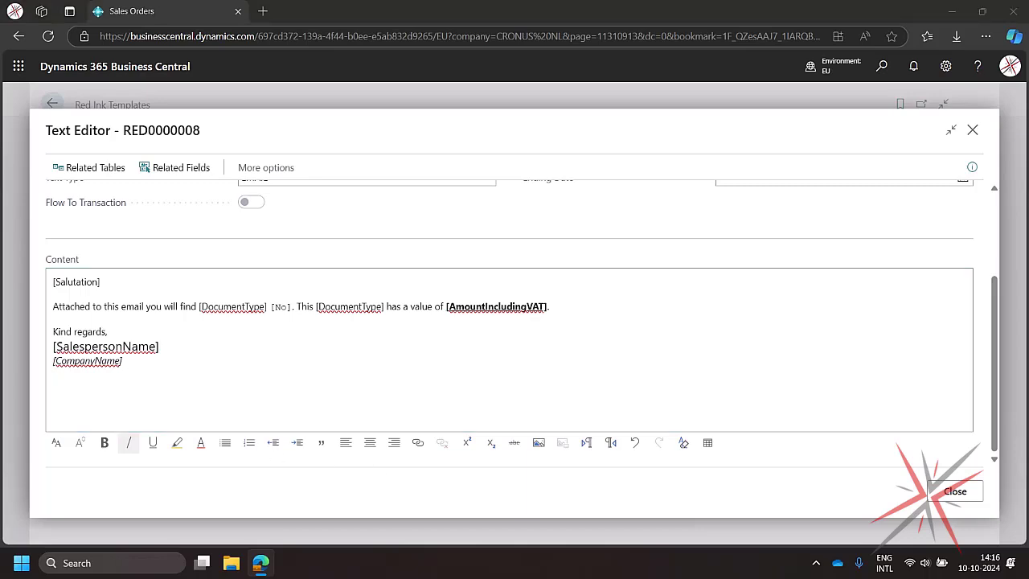
pyautogui.moveTo(2, 427); pyautogui.dragTo(99, 420)
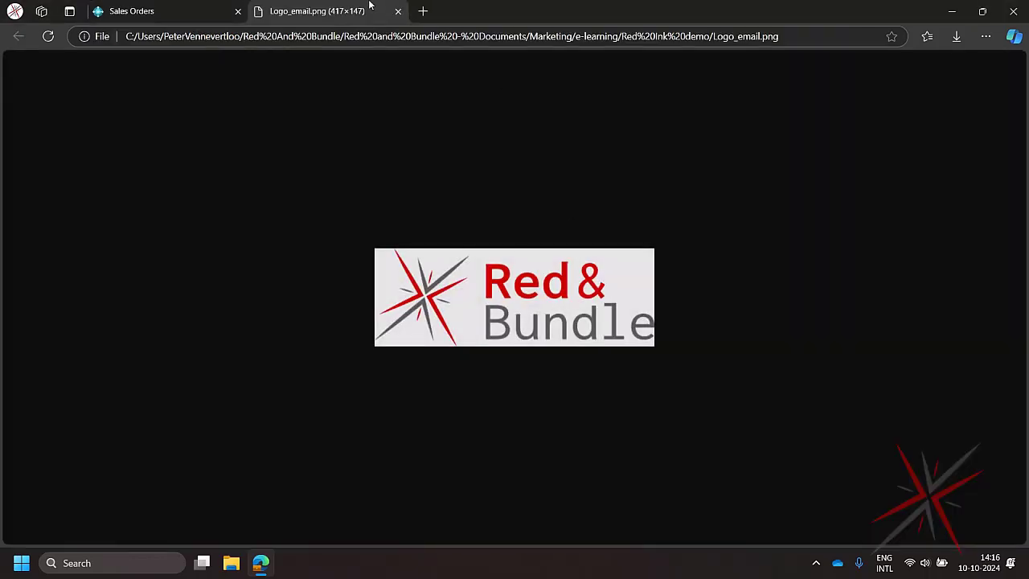
pyautogui.click(397, 12)
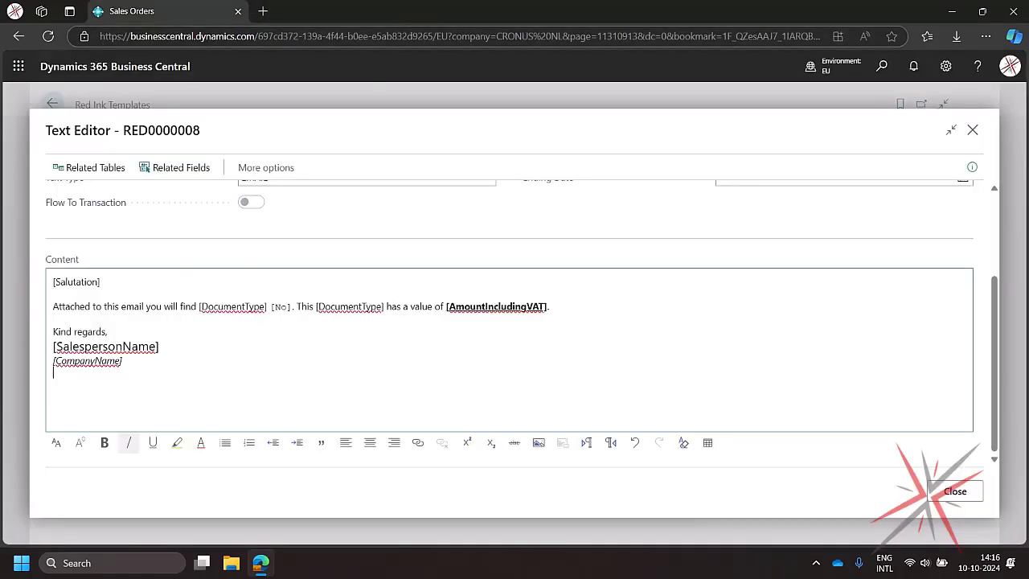
# - Paste the Red & Bundle logo below the [CompanyName] tag in the signature and close the text editor
pyautogui.click(142, 398)
pyautogui.hotkey('ctrl', 'v')
pyautogui.scroll(-1, 215, 387)
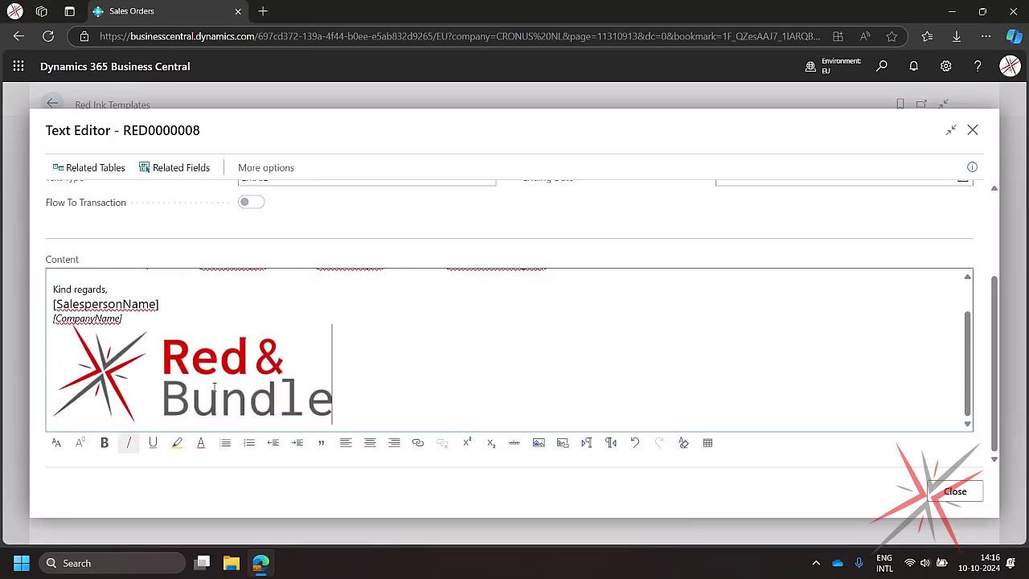
pyautogui.click(184, 368)
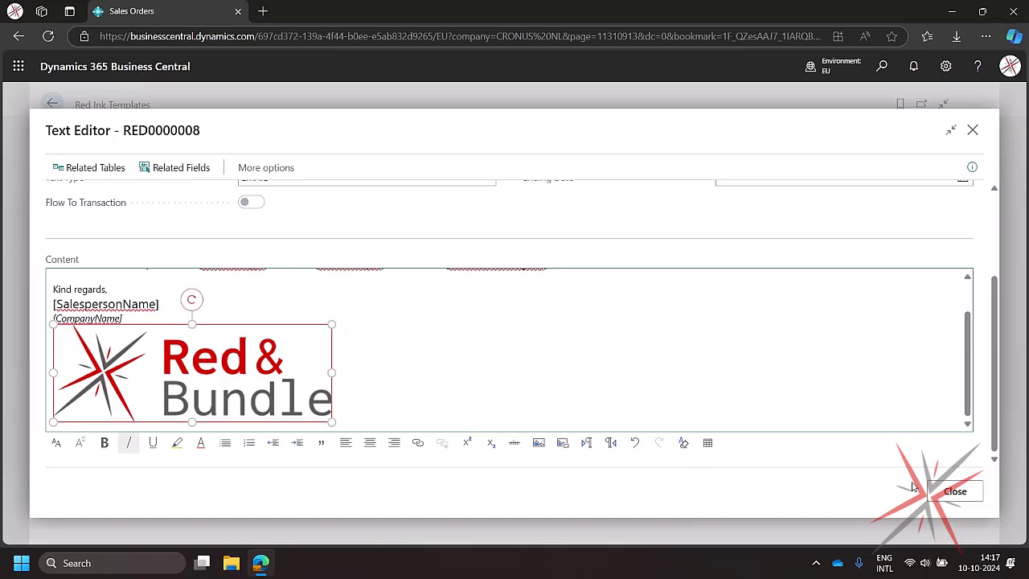
pyautogui.click(955, 491)
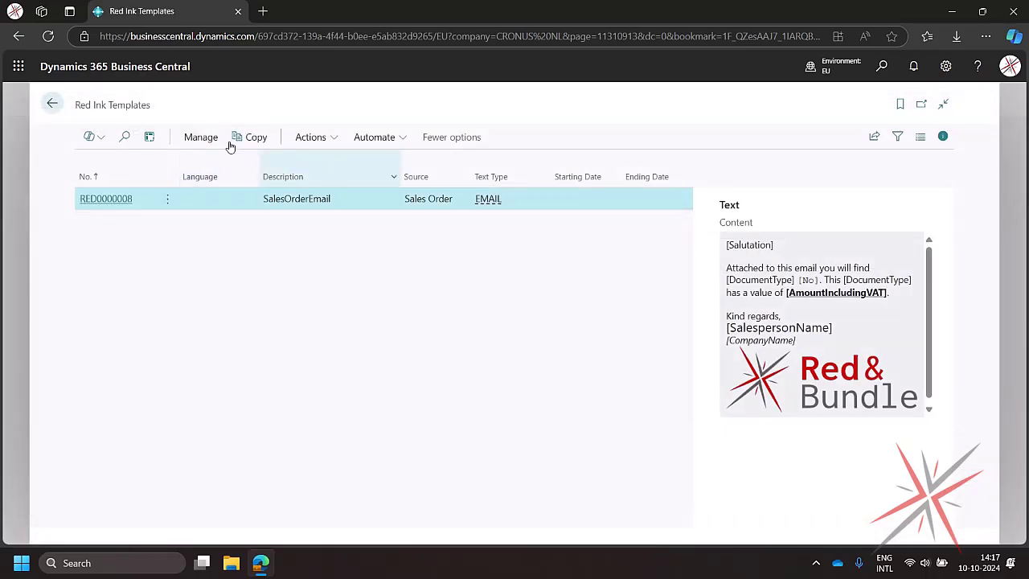
# - Return to the sales orders and email sales order 101003, reviewing the generated message with signature and logo
pyautogui.click(52, 103)
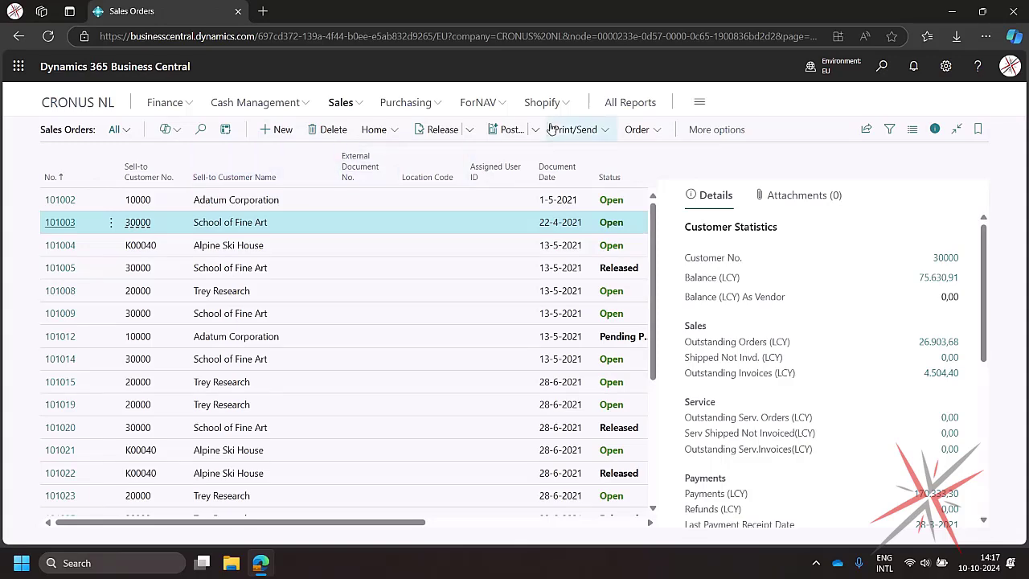
pyautogui.click(575, 129)
pyautogui.click(565, 204)
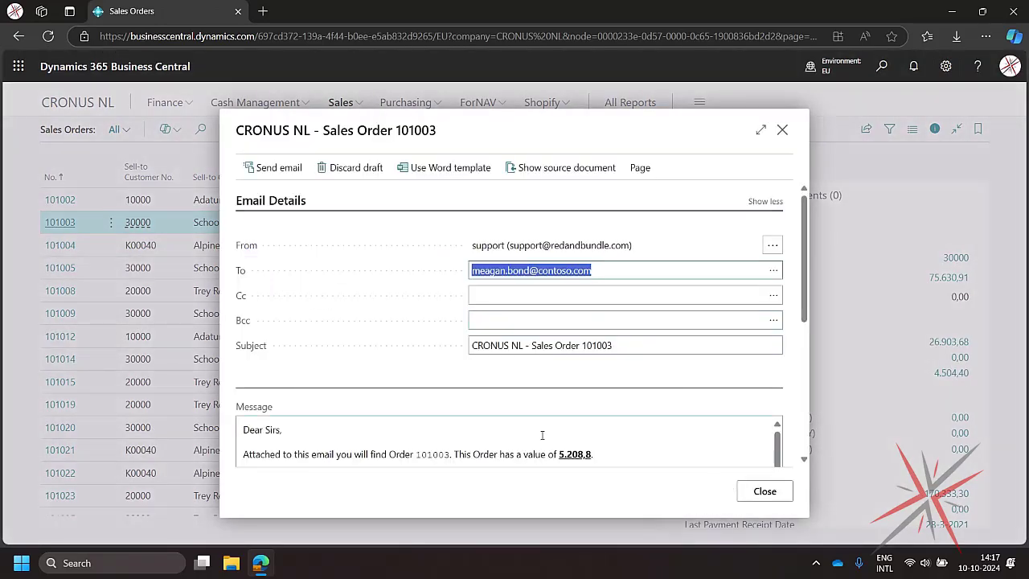
pyautogui.scroll(-5, 335, 426)
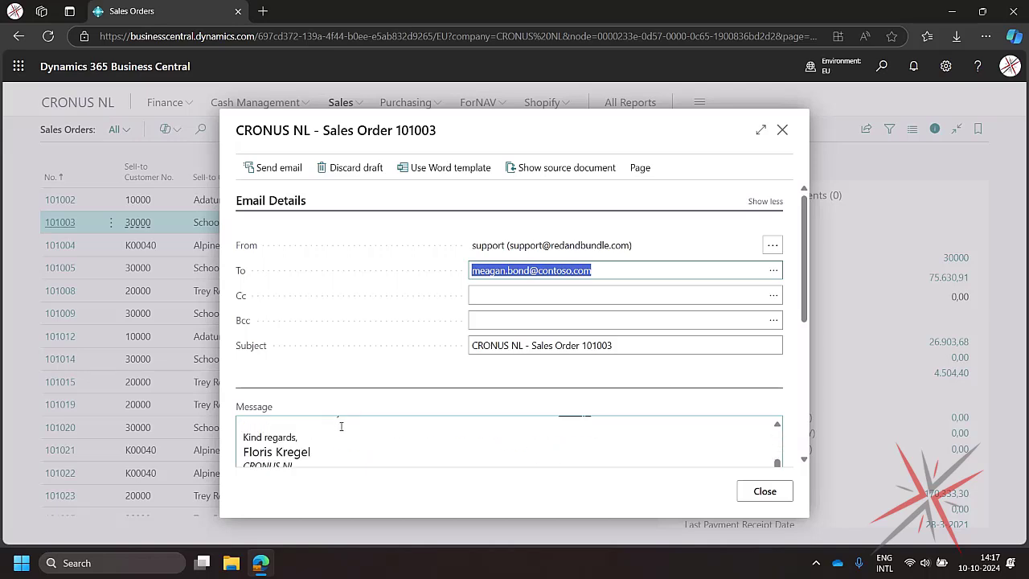
pyautogui.scroll(-3, 568, 474)
pyautogui.scroll(2, 547, 342)
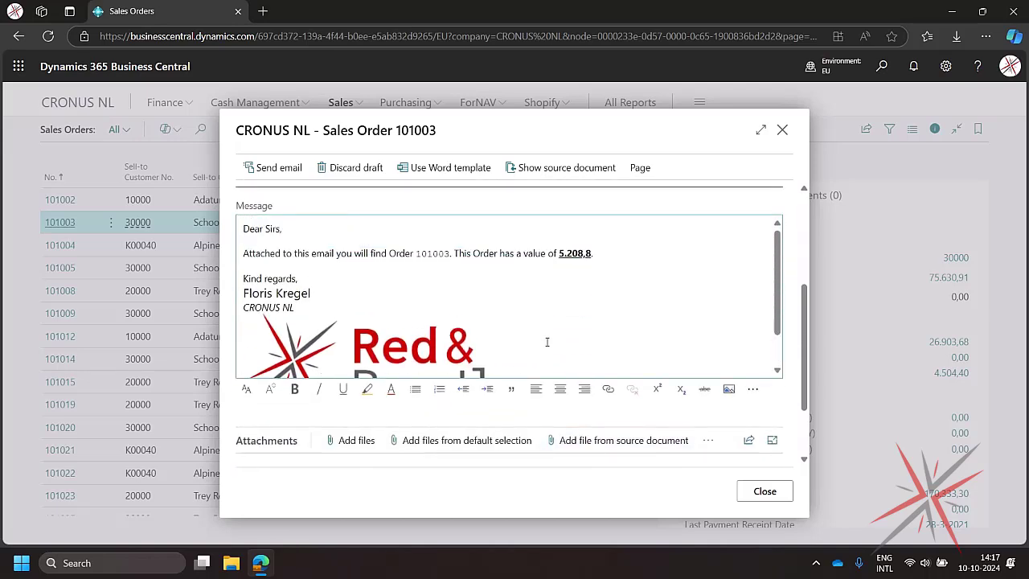
pyautogui.scroll(1, 342, 367)
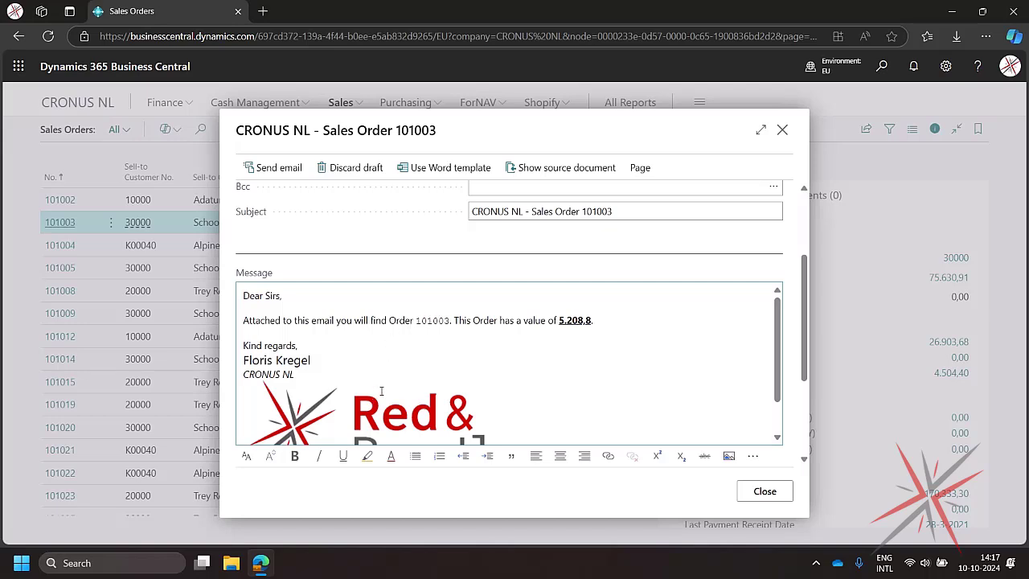
pyautogui.scroll(-5, 381, 390)
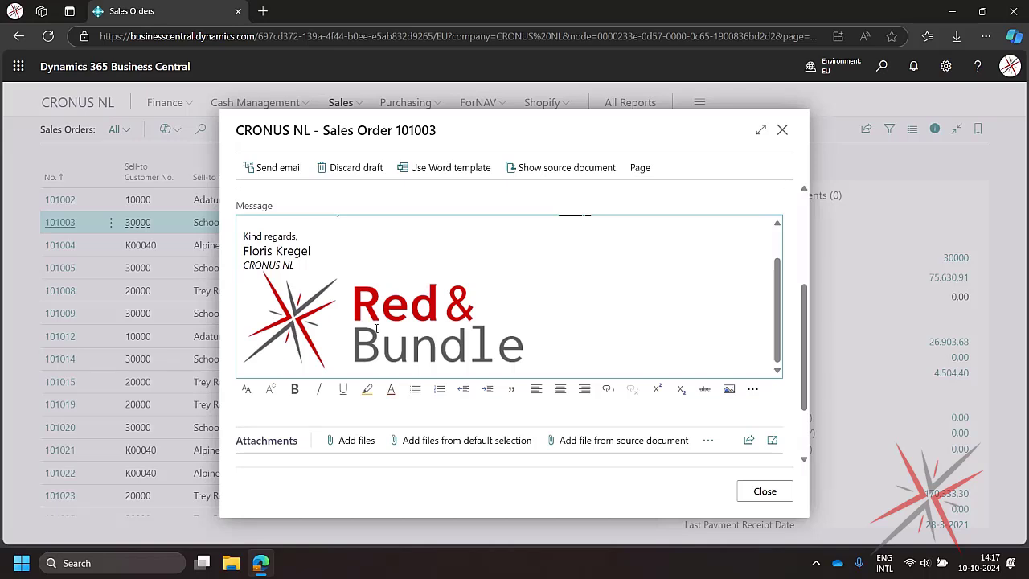
pyautogui.scroll(-2, 426, 315)
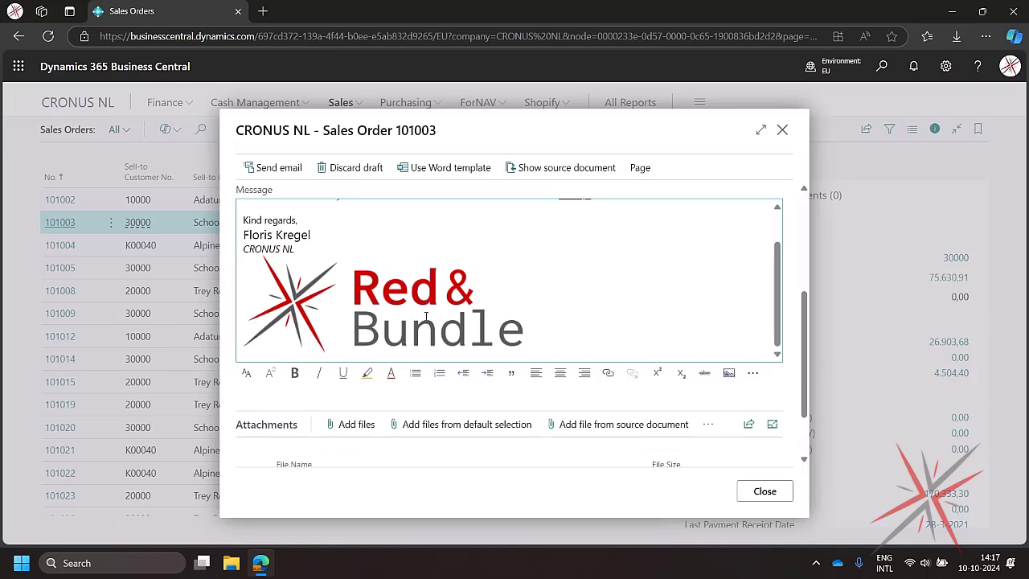